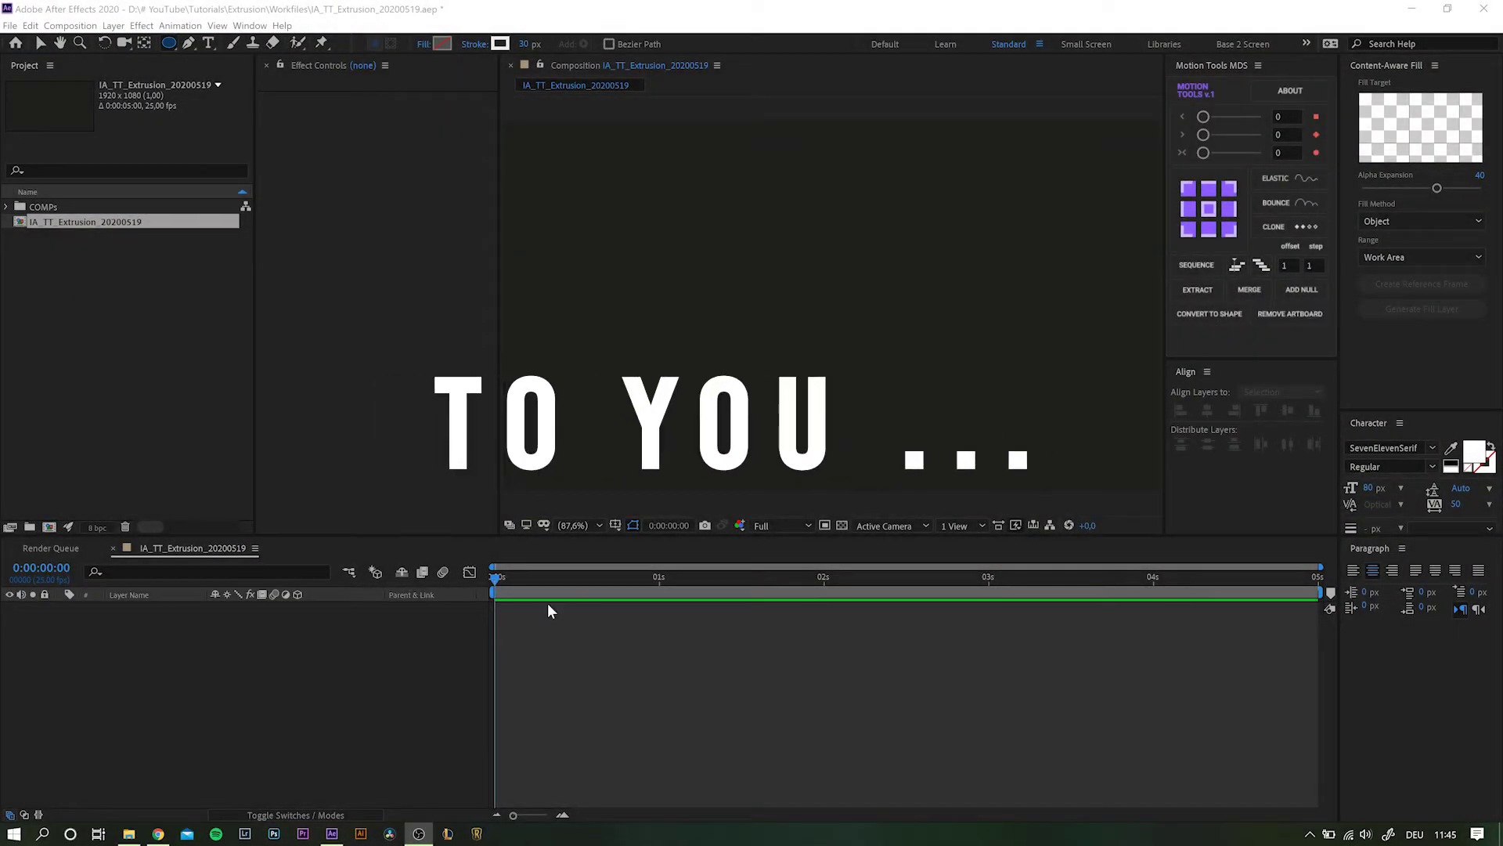
Step: Draw a circle, centre it in the composition and name the layer 'Value 1'
left_click(311, 649)
key("v")
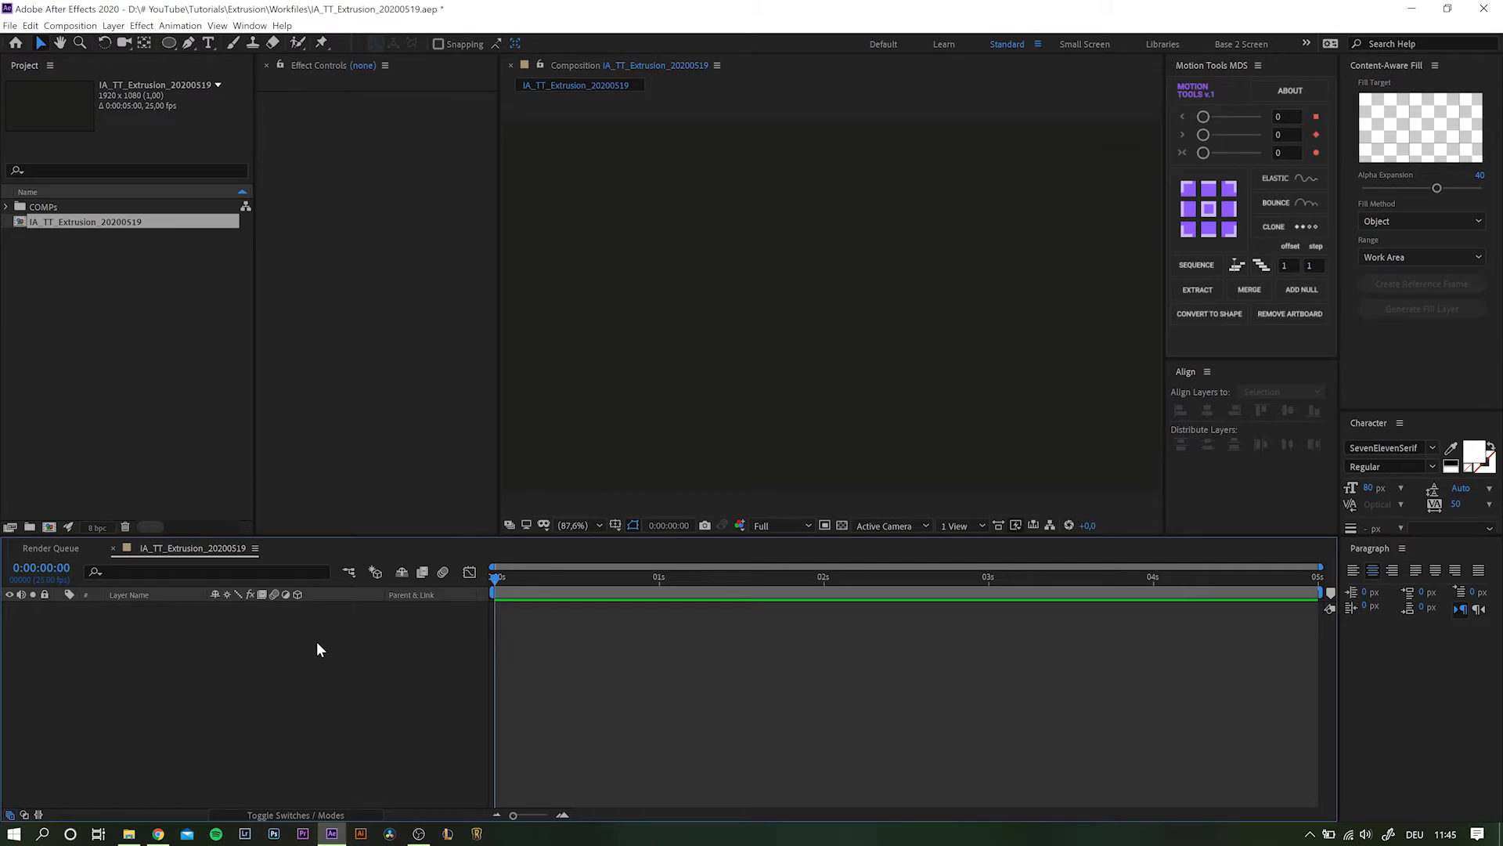
key("q")
left_click_drag(748, 222, 902, 377)
left_click(1207, 411)
left_click(1287, 411)
left_click(157, 607)
key("Return")
type("Value 1")
key("Return")
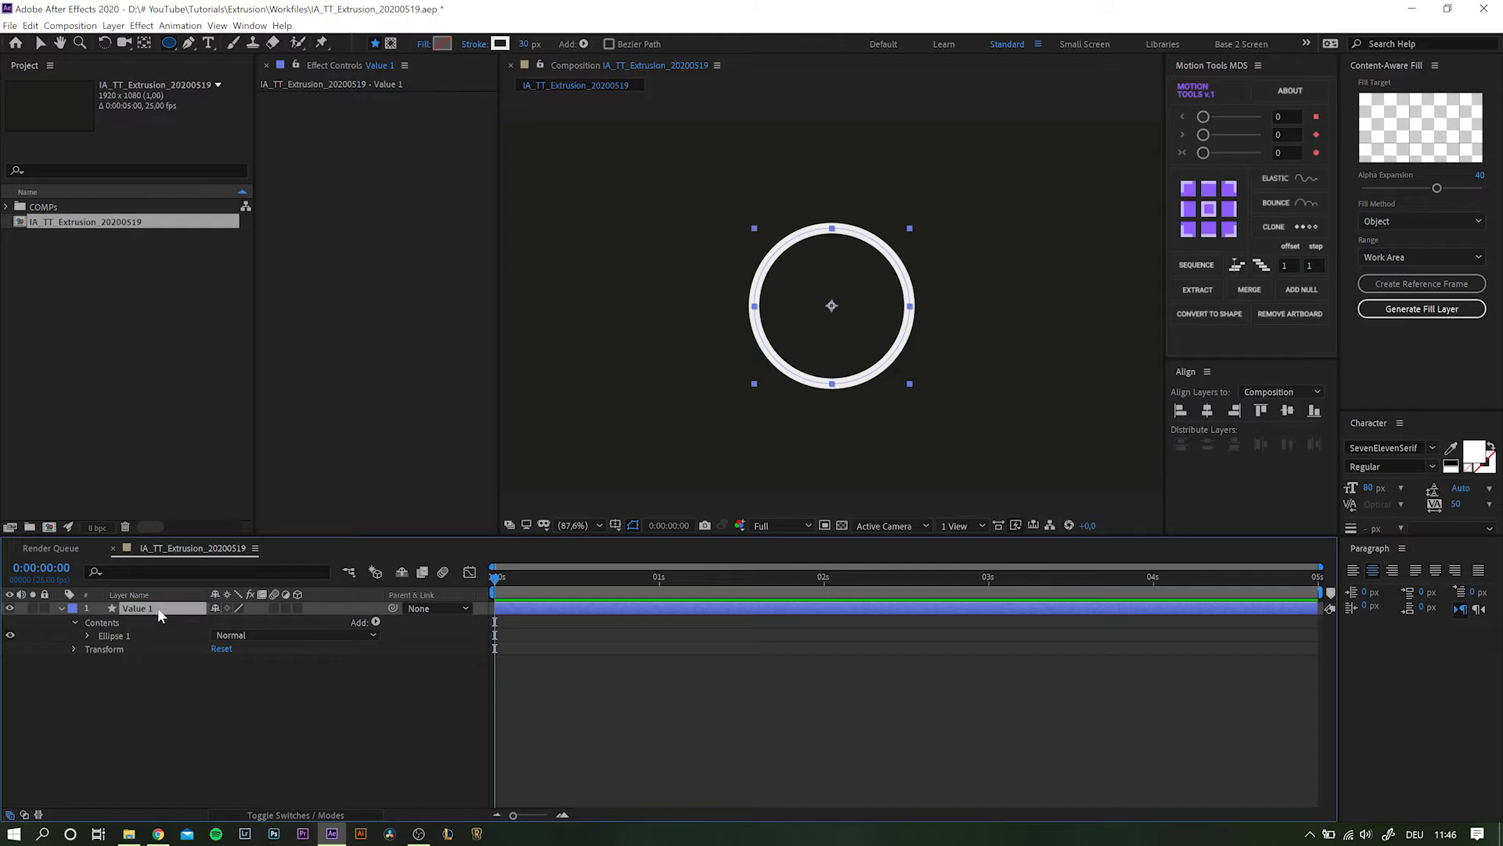
Step: Add Trim Paths and keyframe End from 0% at 0s to 35% at 1s
left_click(375, 622)
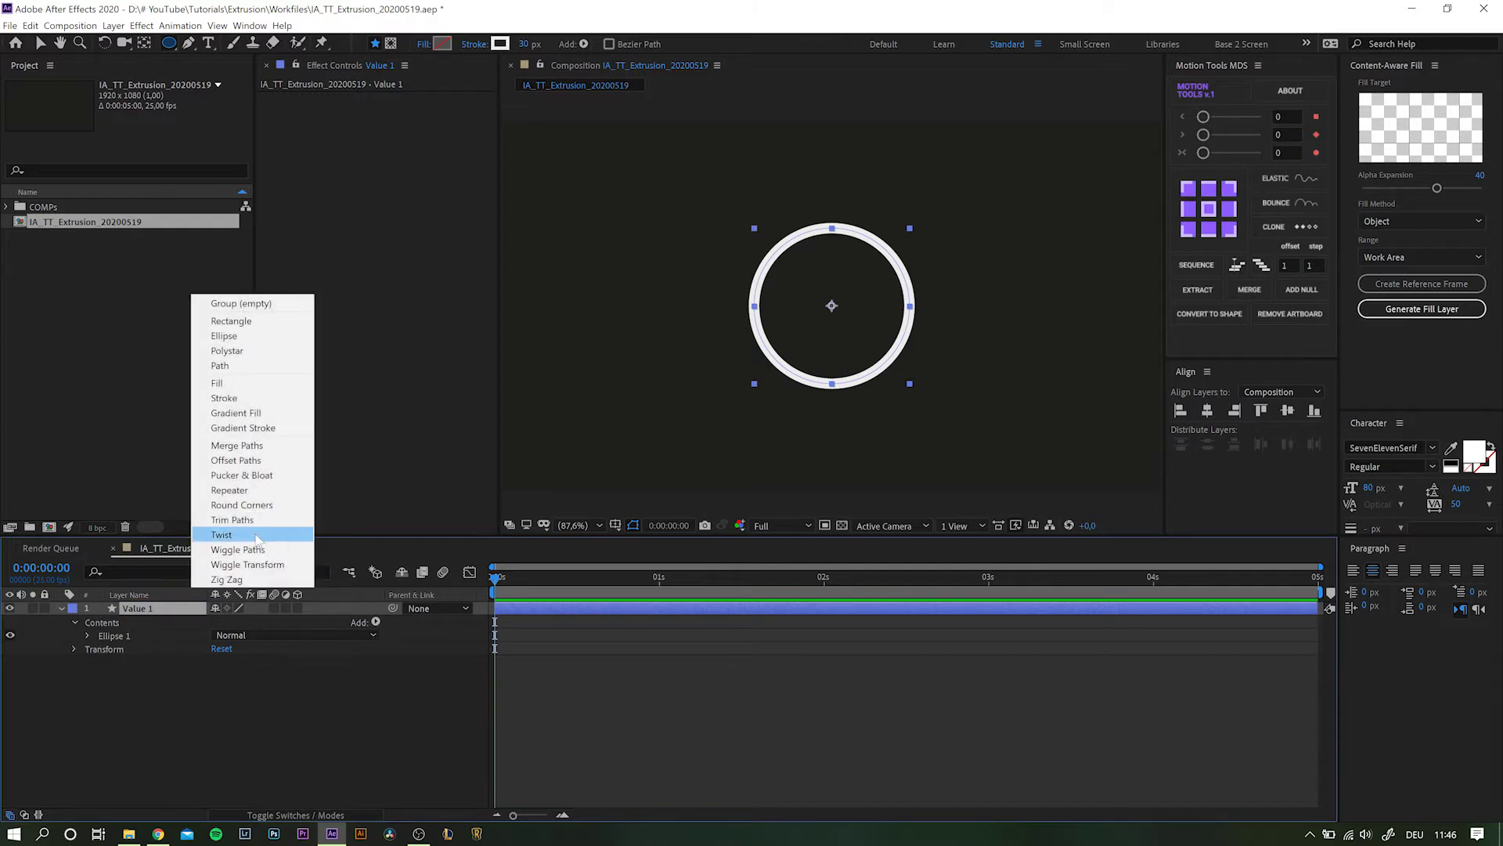
left_click(285, 520)
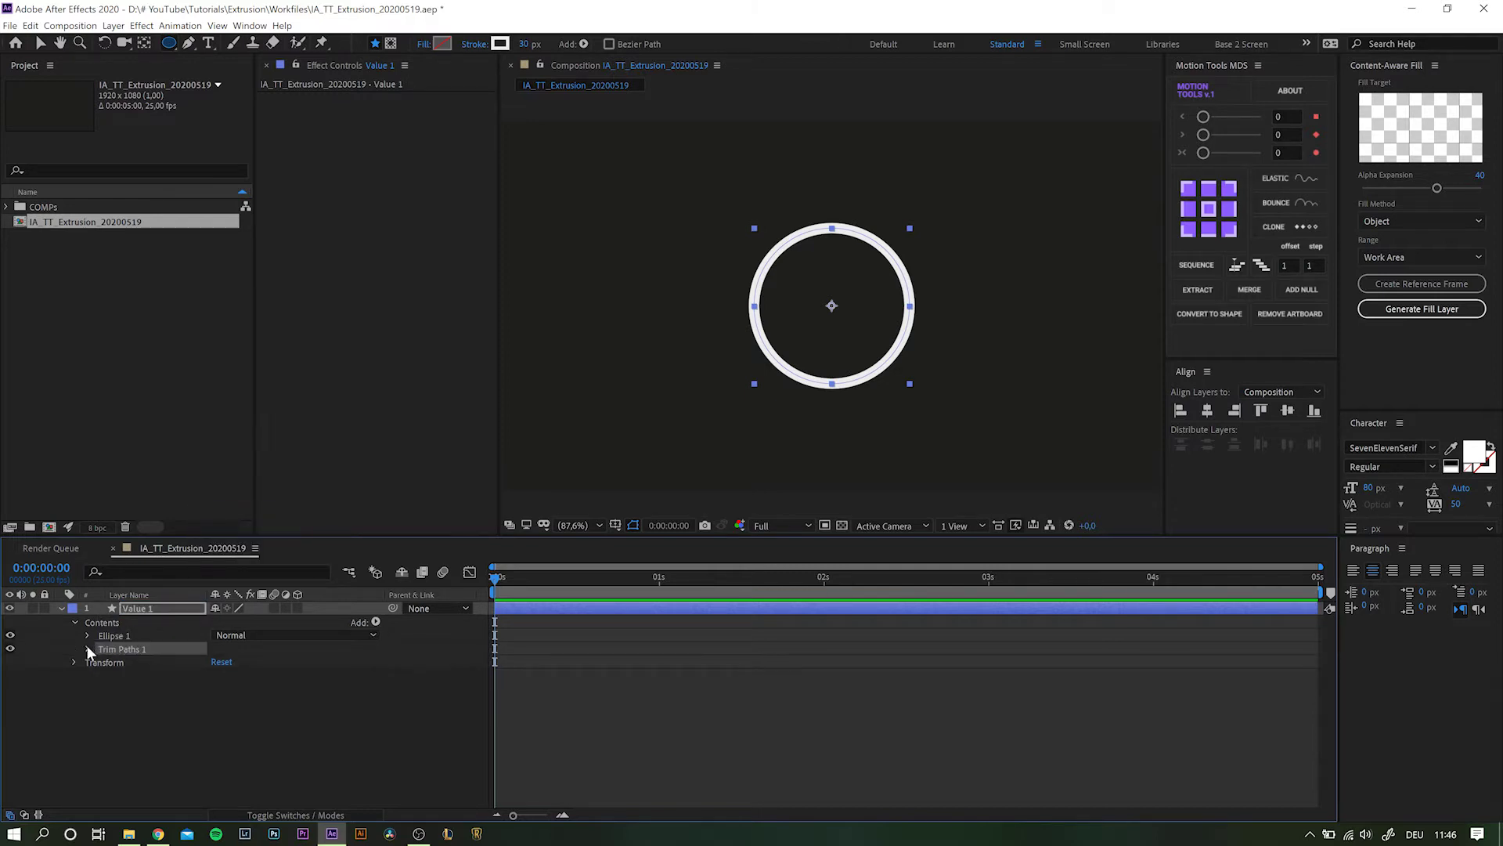
left_click(87, 648)
left_click_drag(220, 674, 164, 671)
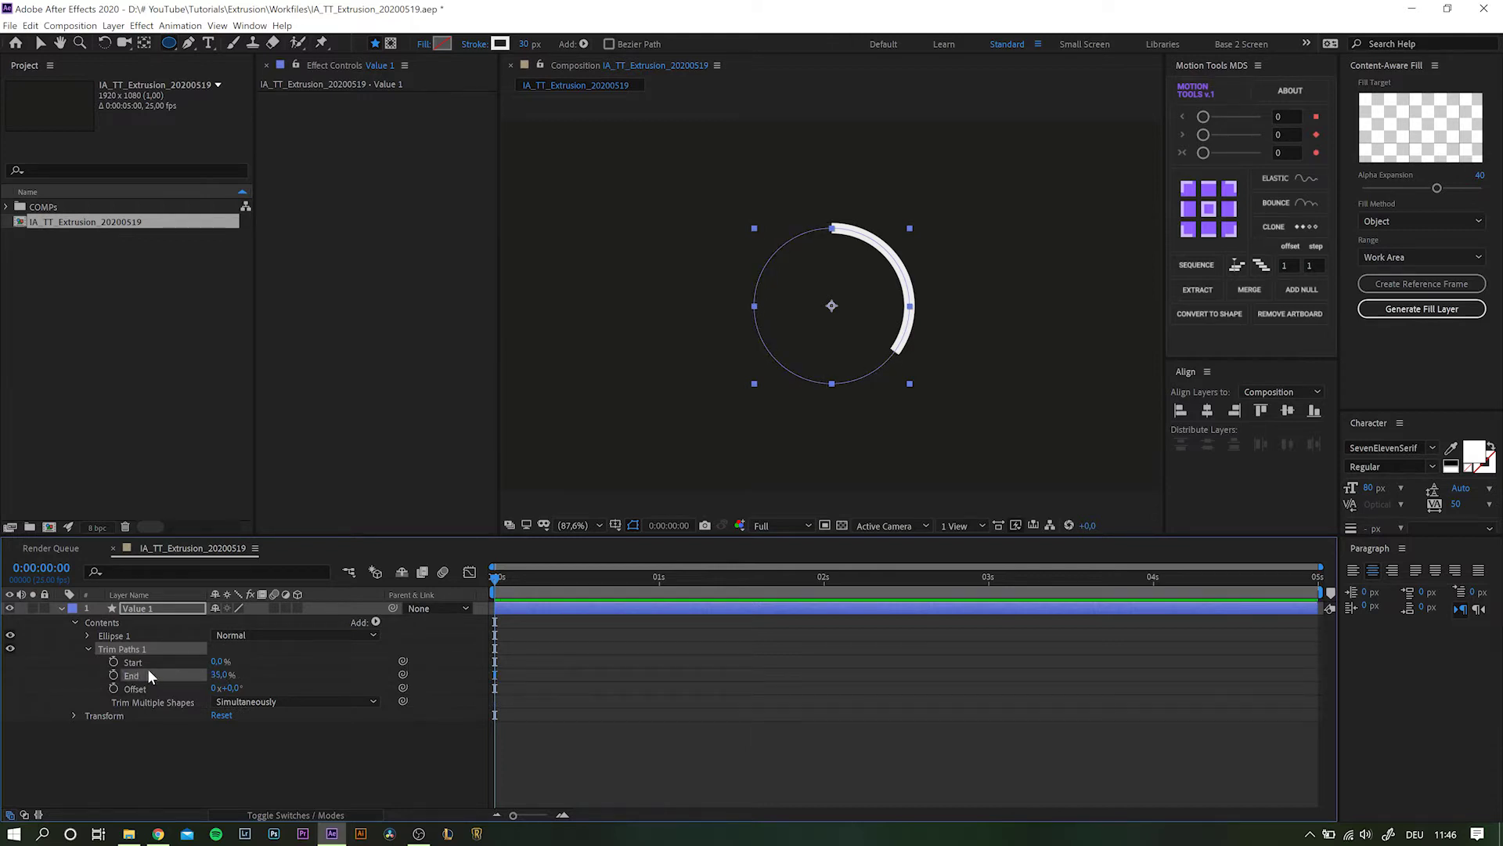
left_click(114, 674)
left_click(220, 675)
type("0")
key("Return")
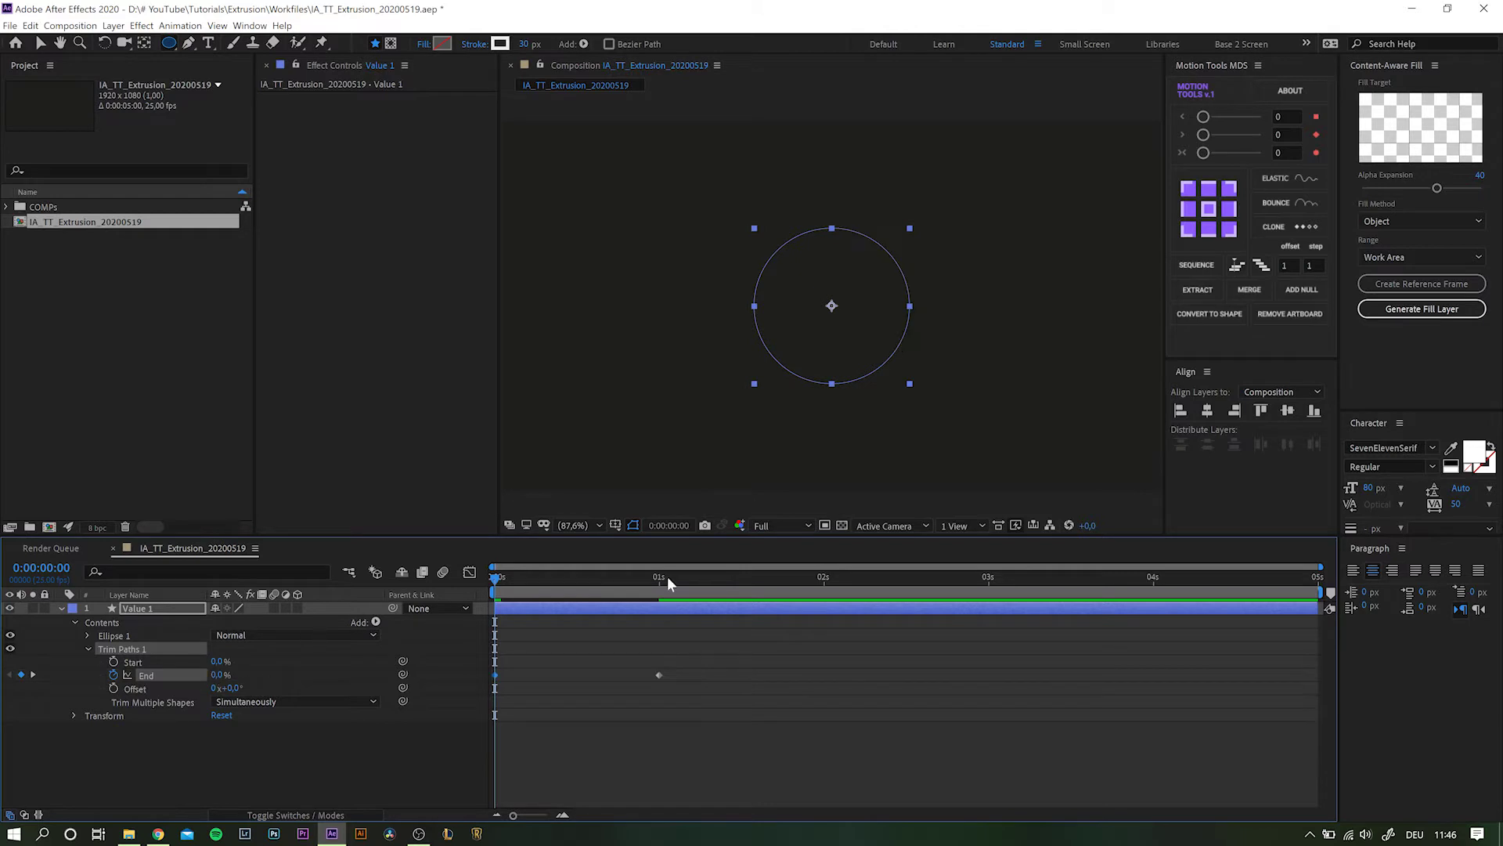
left_click_drag(498, 586, 660, 588)
left_click(152, 606)
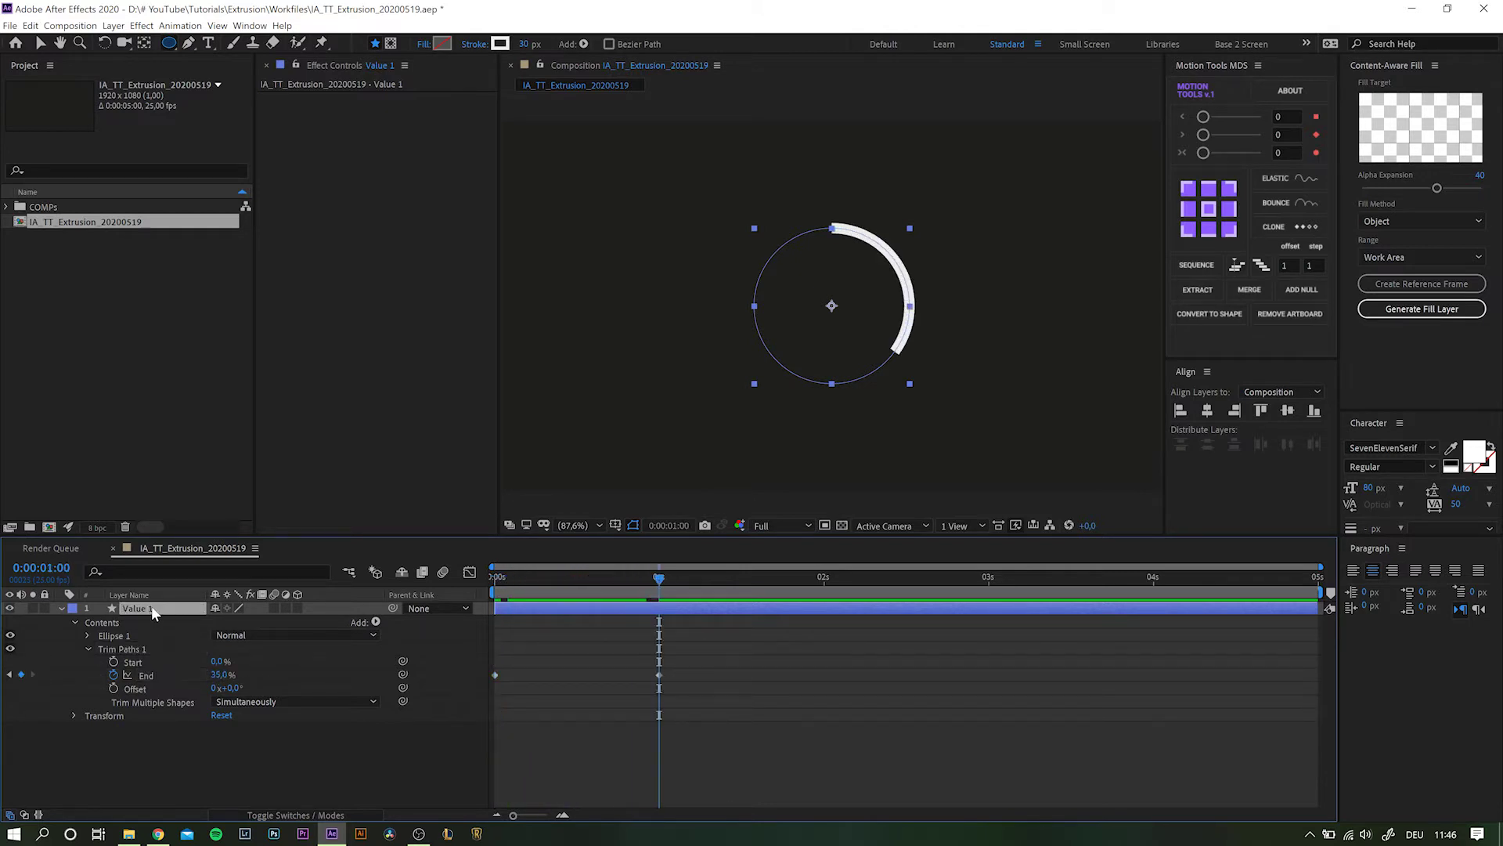
Step: Duplicate the ring as 'Value 2' and shorten its Trim Paths End to 14%
key("ctrl+d")
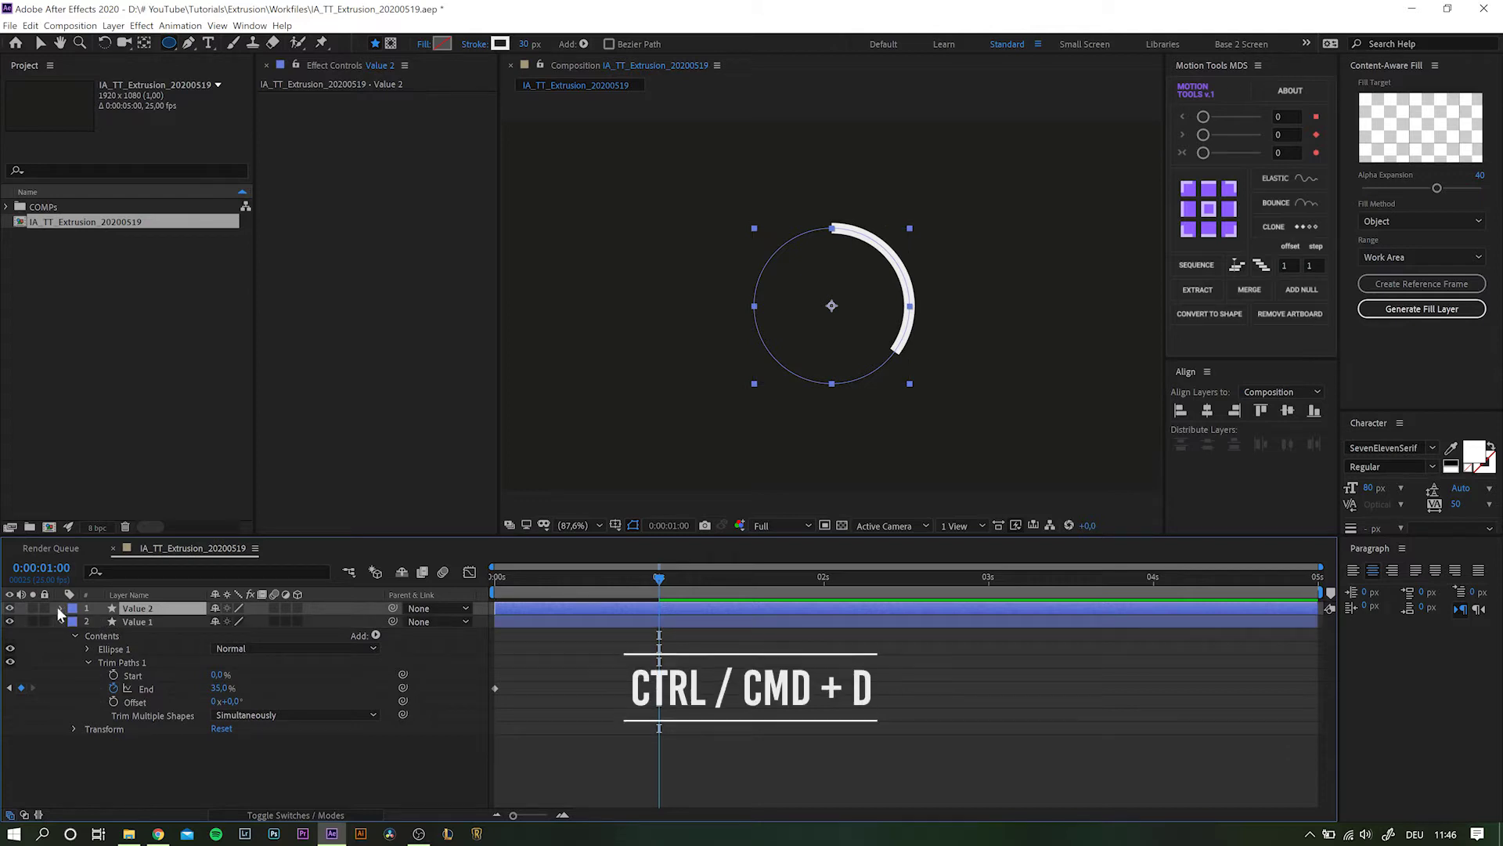
left_click(59, 608)
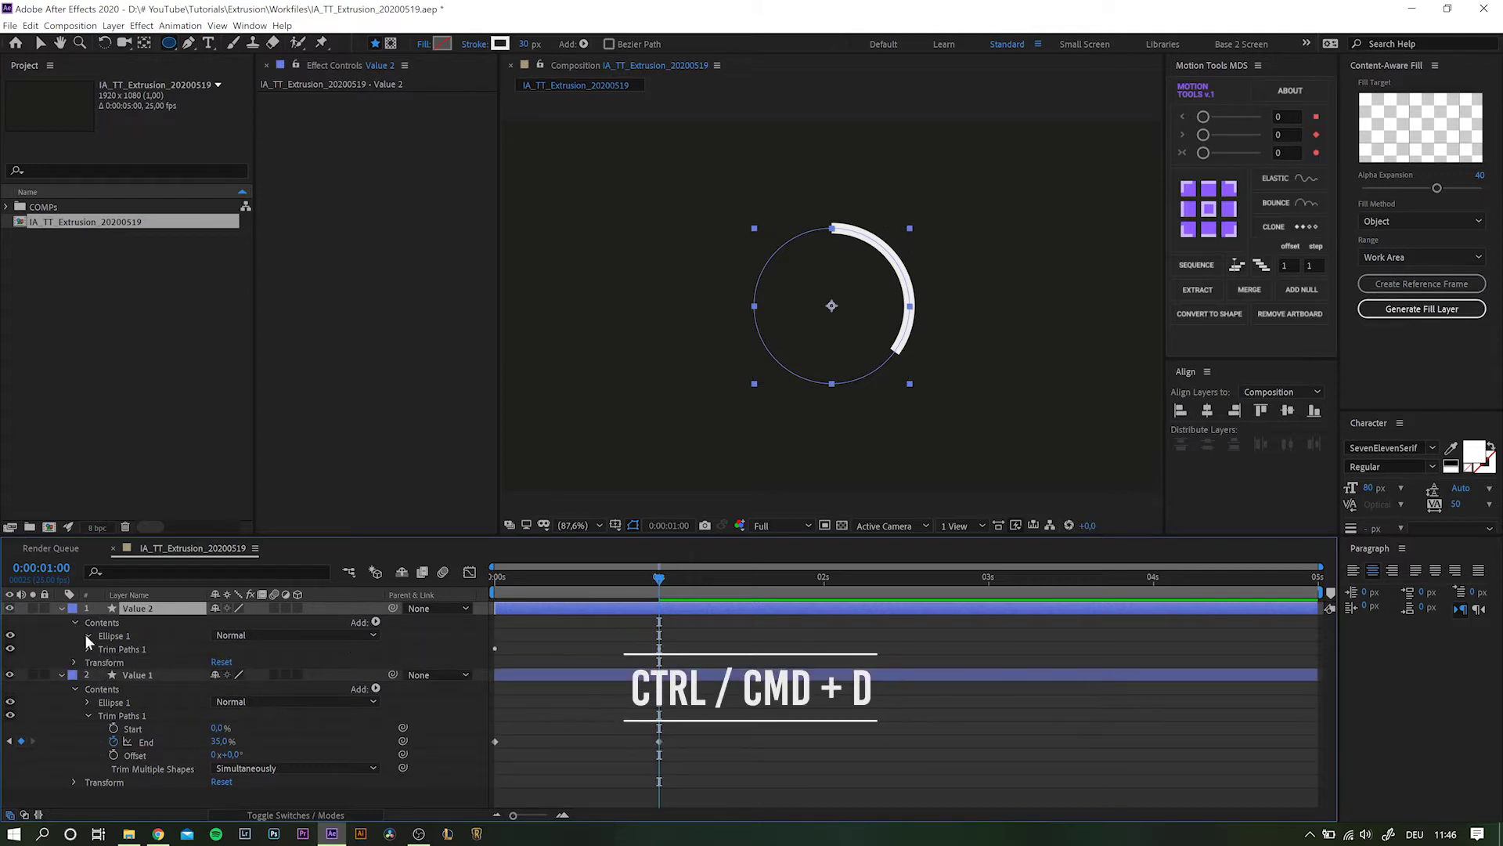
left_click(87, 649)
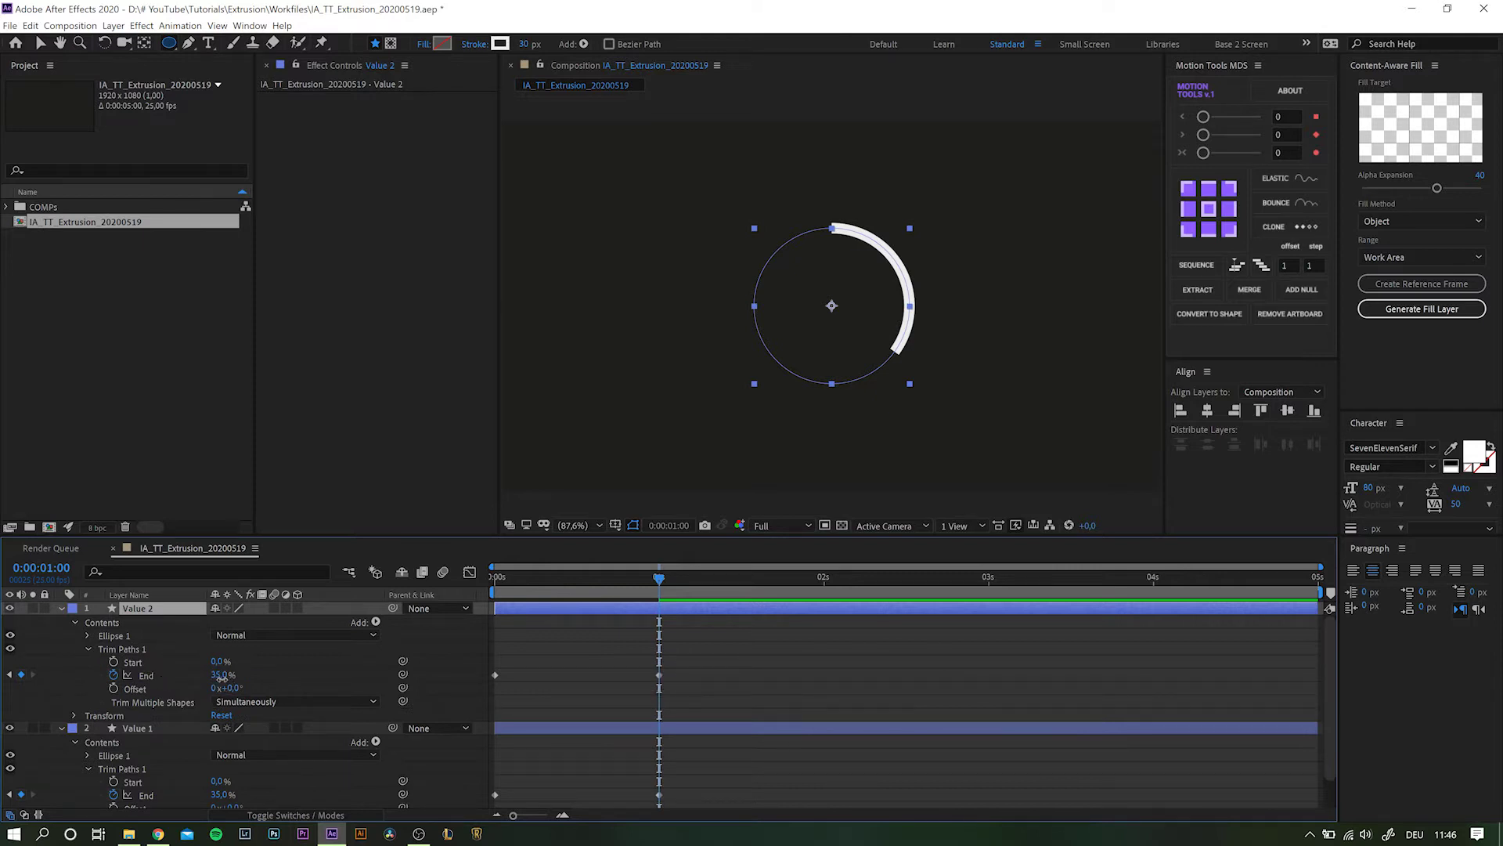
left_click_drag(222, 676, 206, 680)
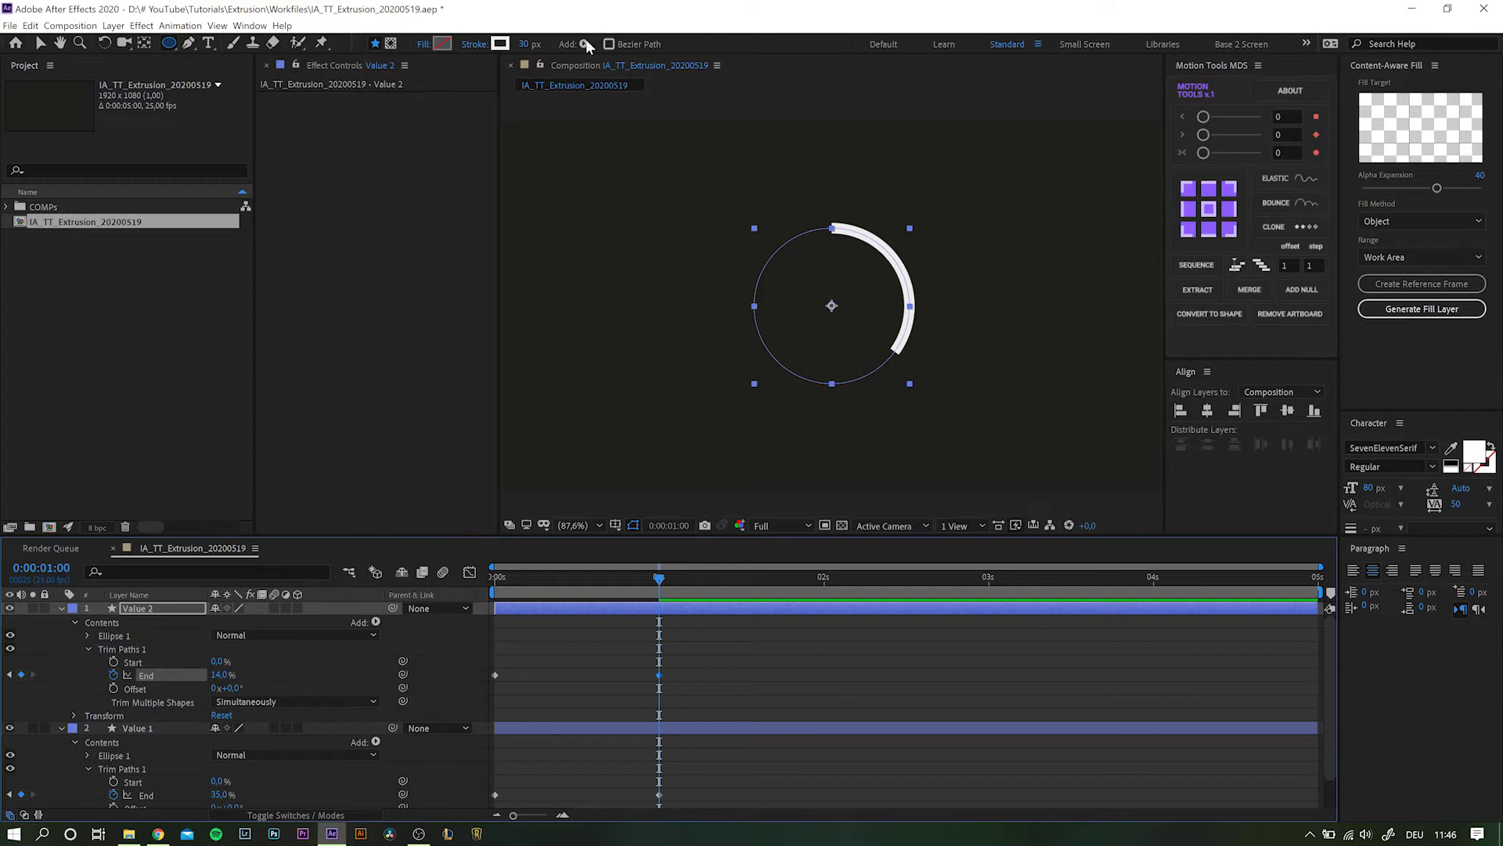
Step: Set Value 2's stroke colour to red (B43F3F)
left_click(499, 44)
left_click(149, 95)
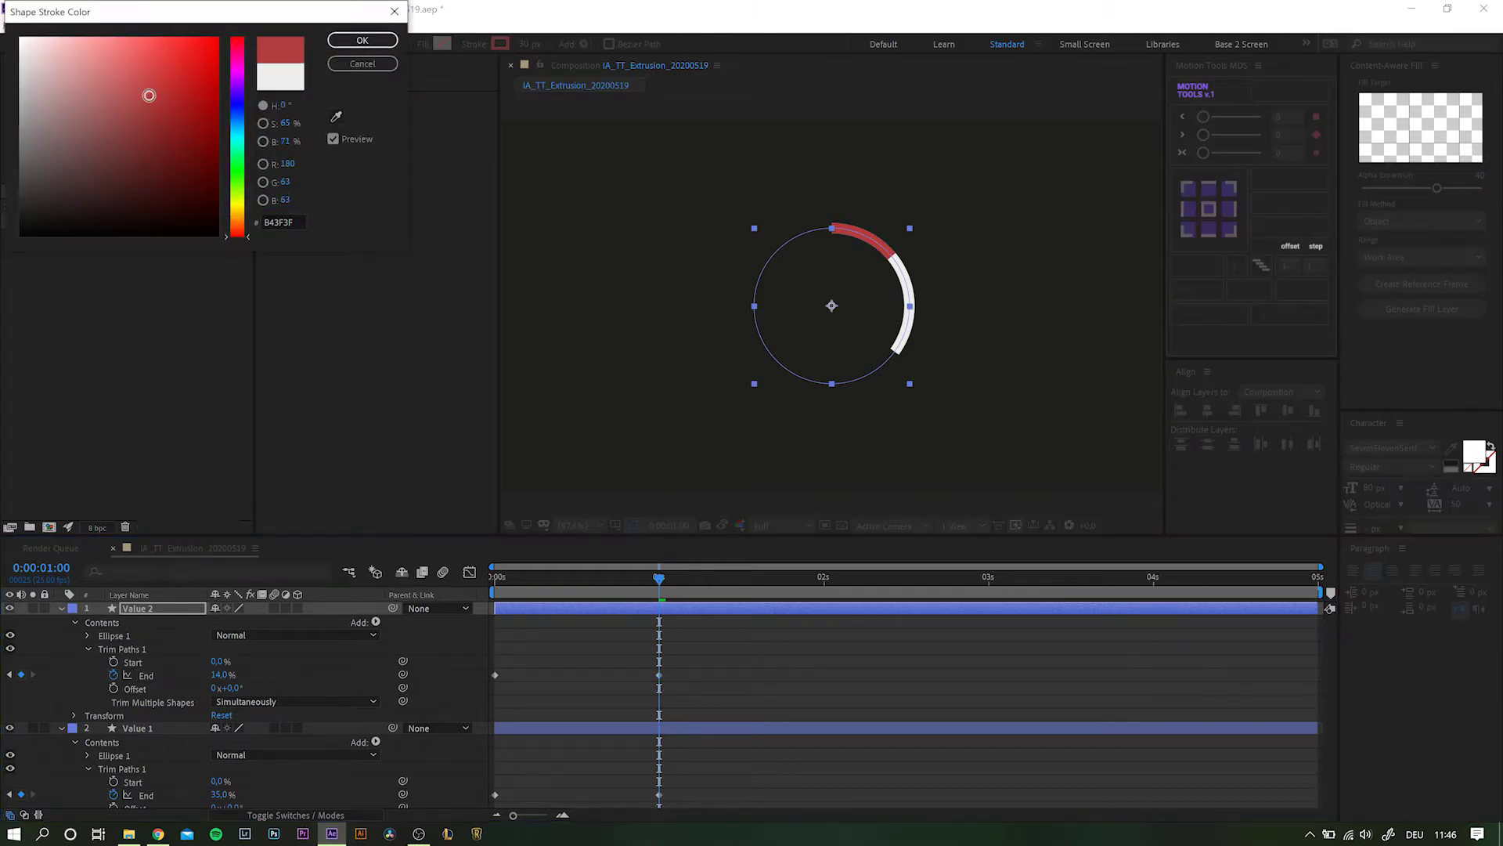
left_click(379, 41)
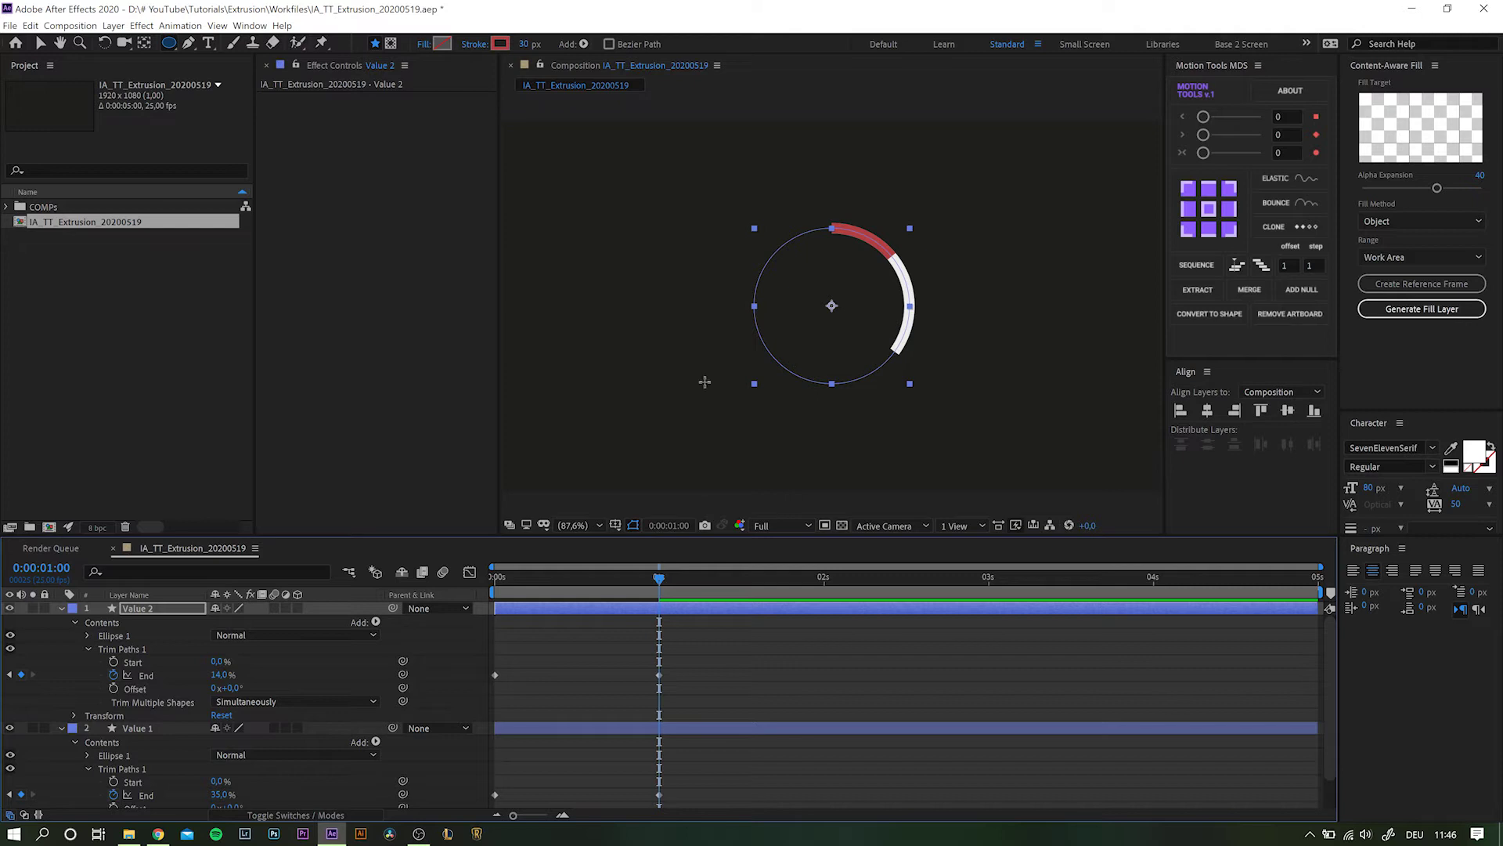
Step: Give Value 2's Offset the expression 360/100* linked to Value 1's Trim Paths End, then test it
left_click_drag(230, 689, 270, 696)
key("ctrl+z")
scroll(289, 675, "down", 1)
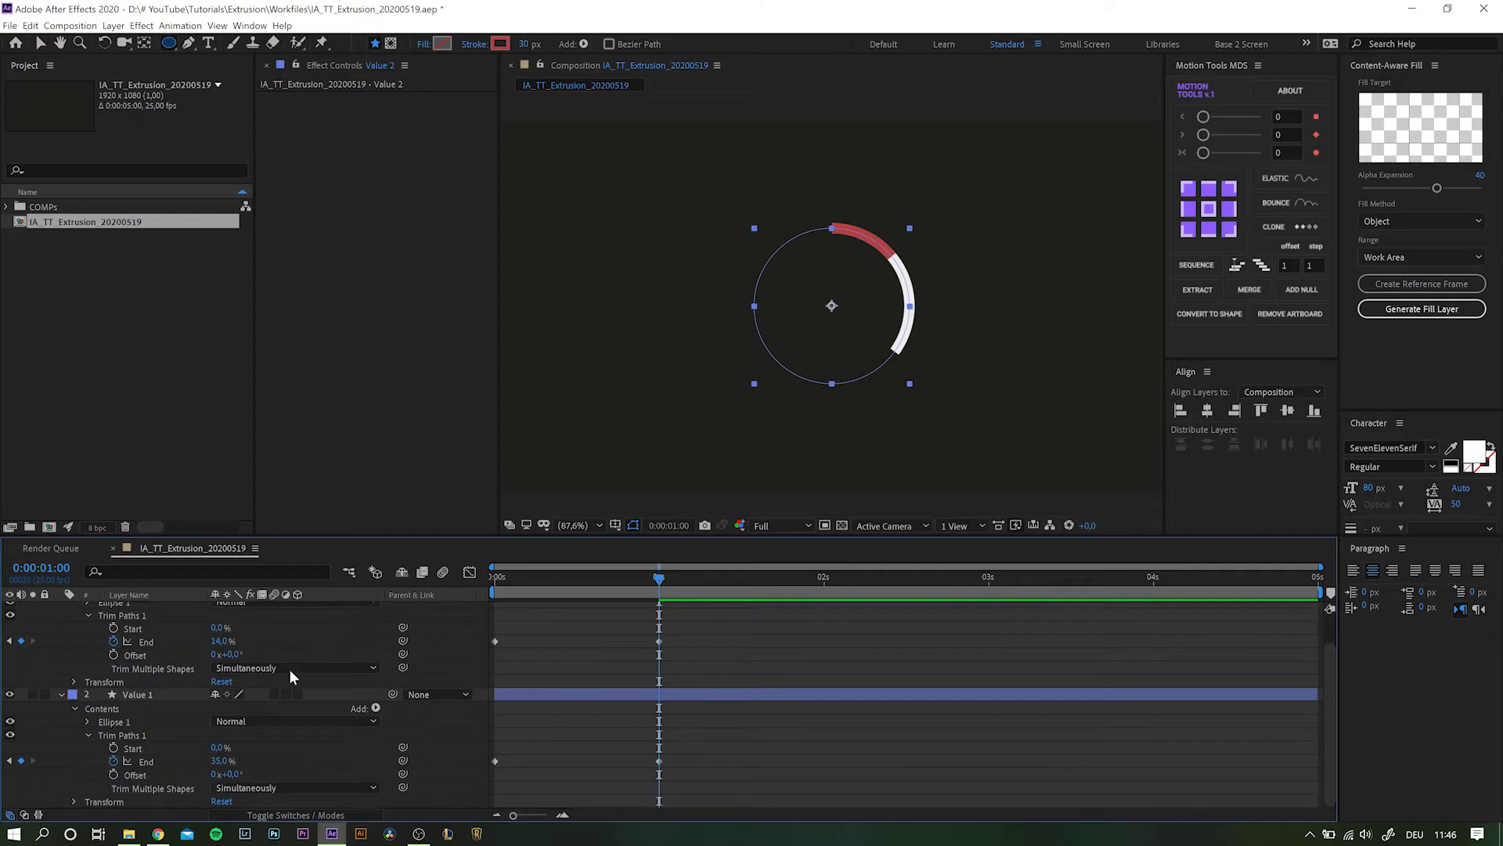
left_click(115, 653, "alt")
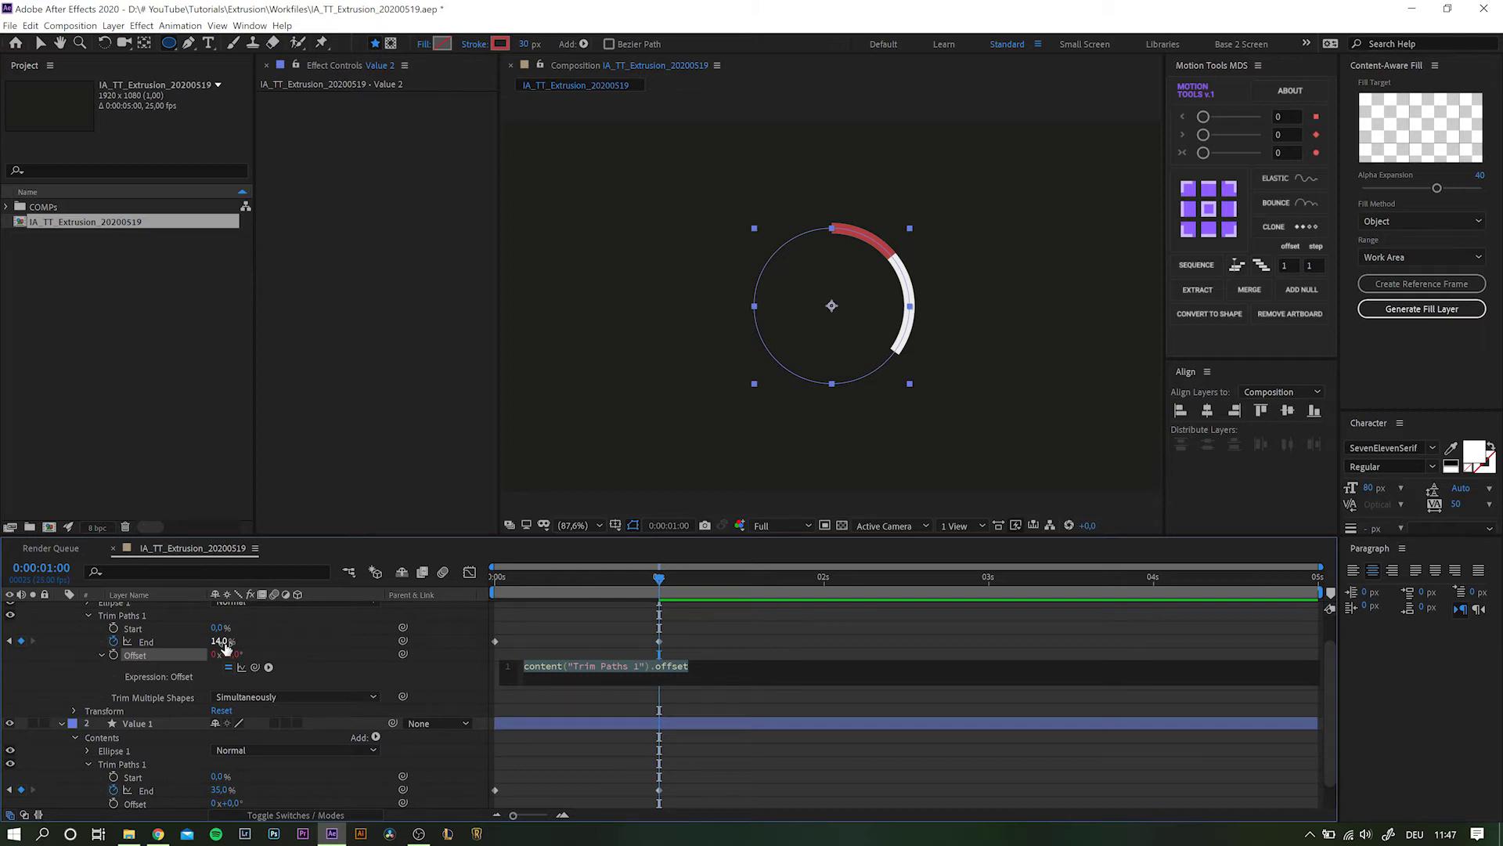
type("360")
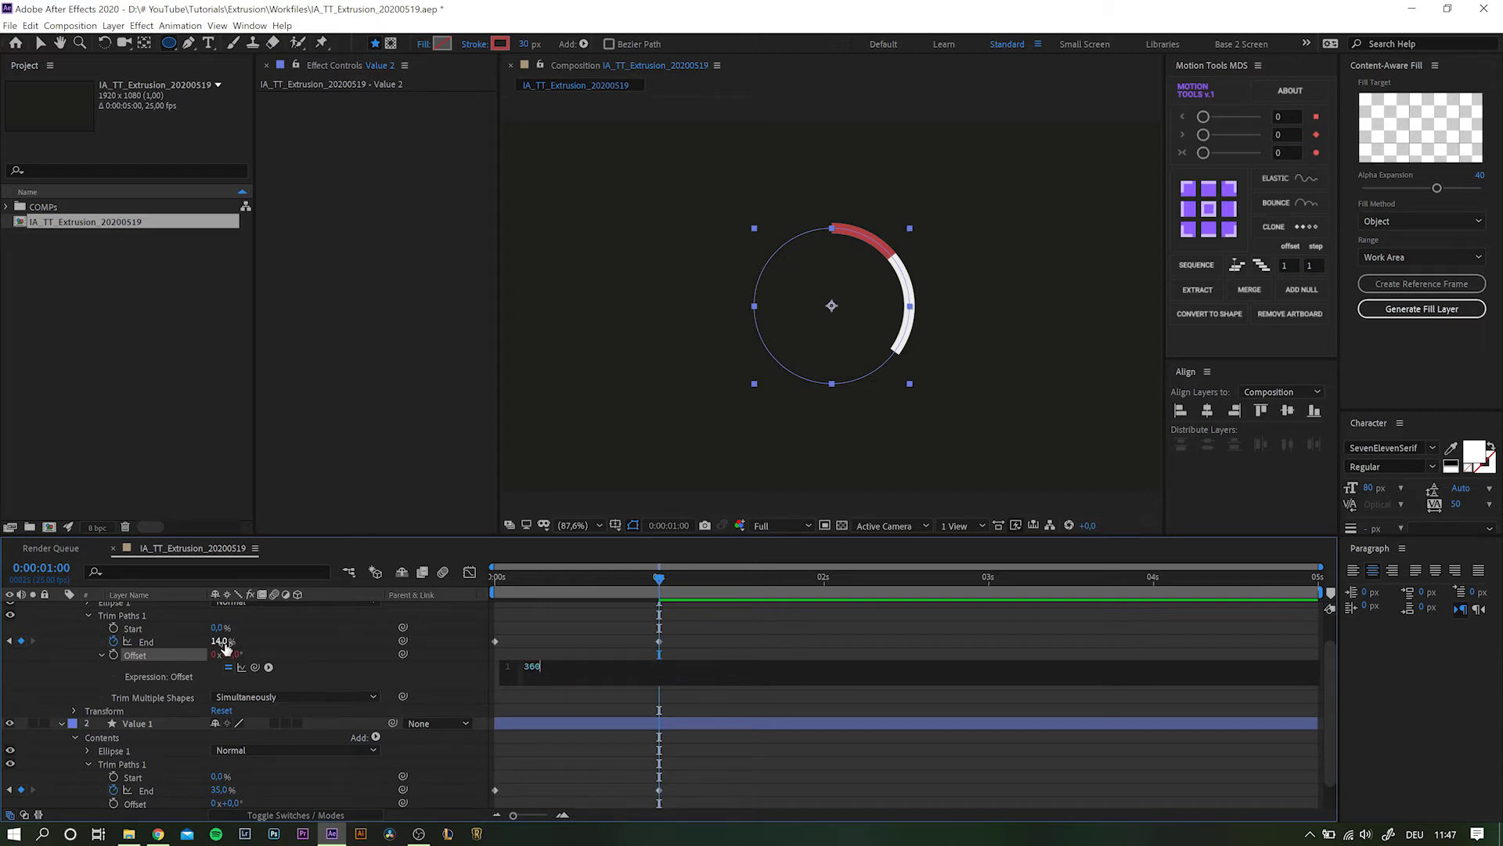
type("/100*")
left_click_drag(150, 790, 151, 790)
key("KP_Enter")
mouse_move(659, 580)
left_mouse_down()
mouse_move(553, 584)
mouse_move(654, 586)
left_mouse_up()
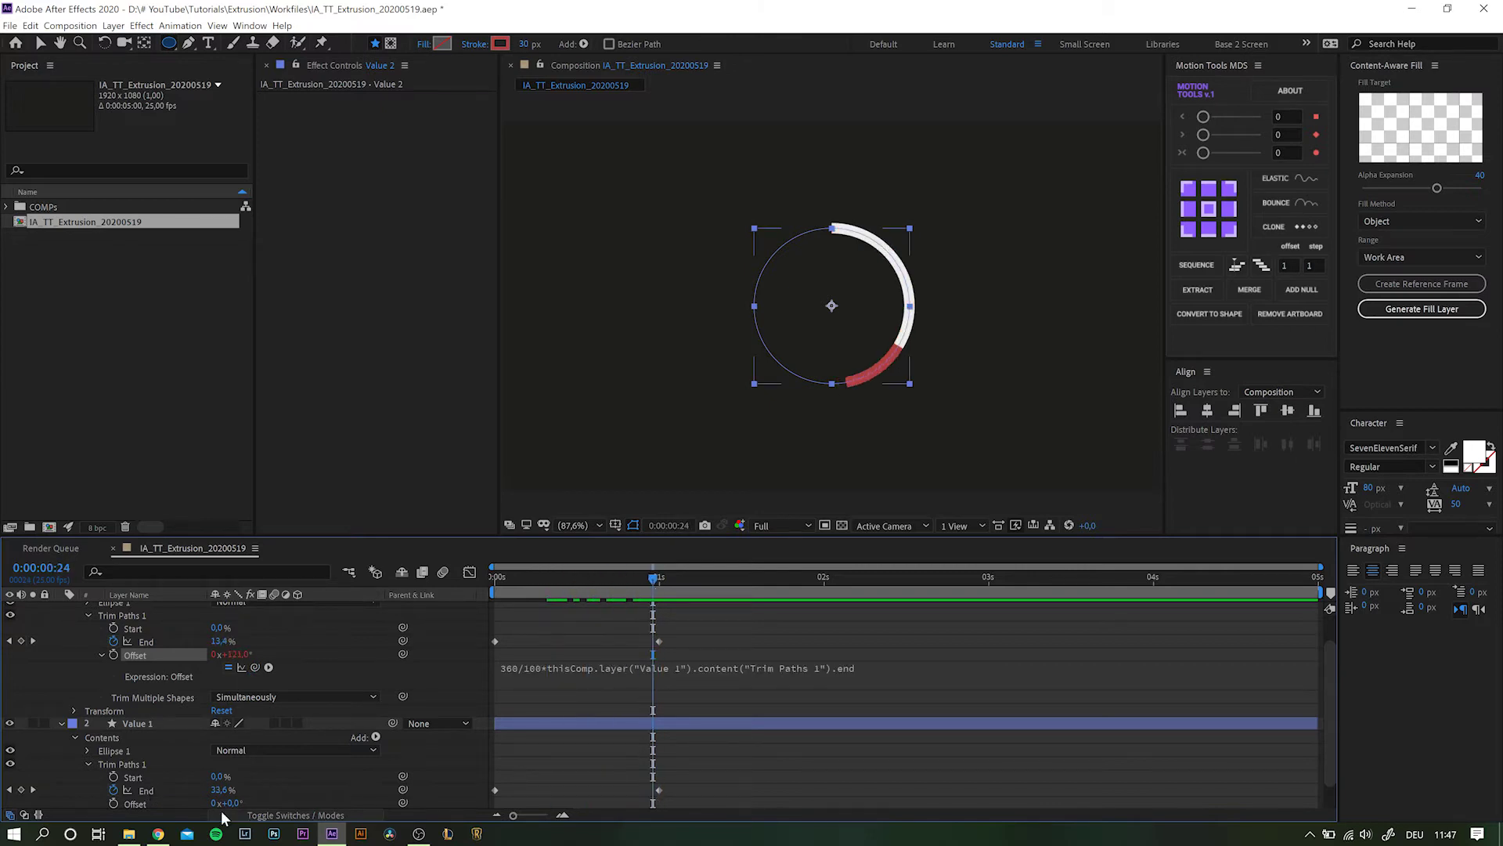
left_click_drag(227, 801, 290, 802)
Step: Duplicate the red arc as 'Value 3' with a blue stroke
key("ctrl+z")
key("Page_Down")
key("ctrl+d")
left_click(500, 44)
type("3F75B4")
left_click(362, 41)
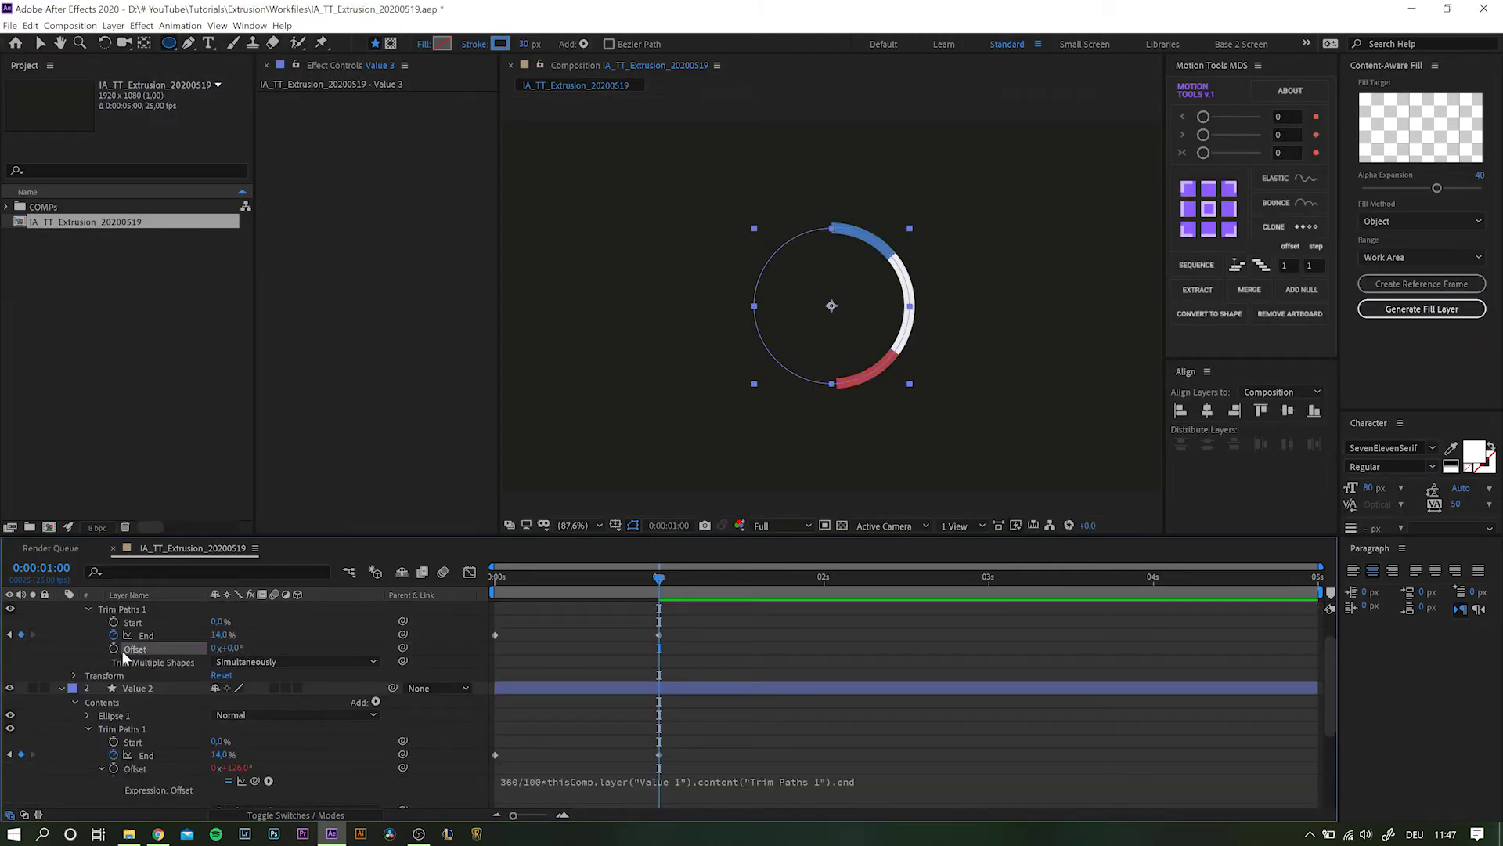
Step: Set Value 3's Offset to Value 2 Offset + 360/100*Value 2 End, and End to 51%
left_click(116, 647, "alt")
left_click_drag(232, 707, 141, 794)
type("+360/100*")
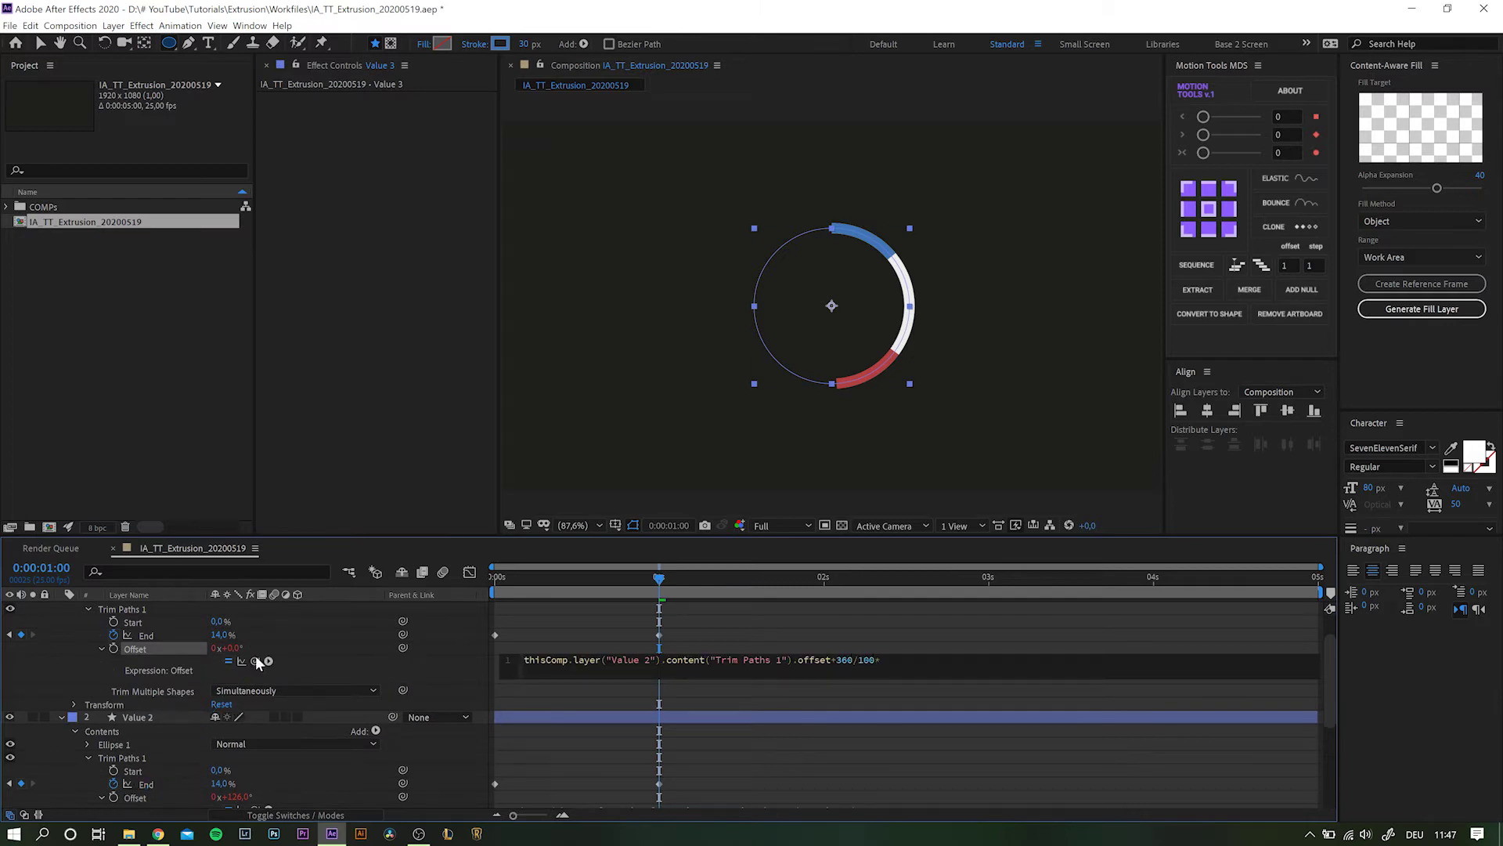
left_click_drag(255, 661, 145, 784)
left_click(297, 639)
left_click_drag(227, 635, 317, 626)
type("51")
key("Return")
Step: Shift Value 2 and Value 3 later in time so the arcs fill the ring in sequence
left_click(141, 716)
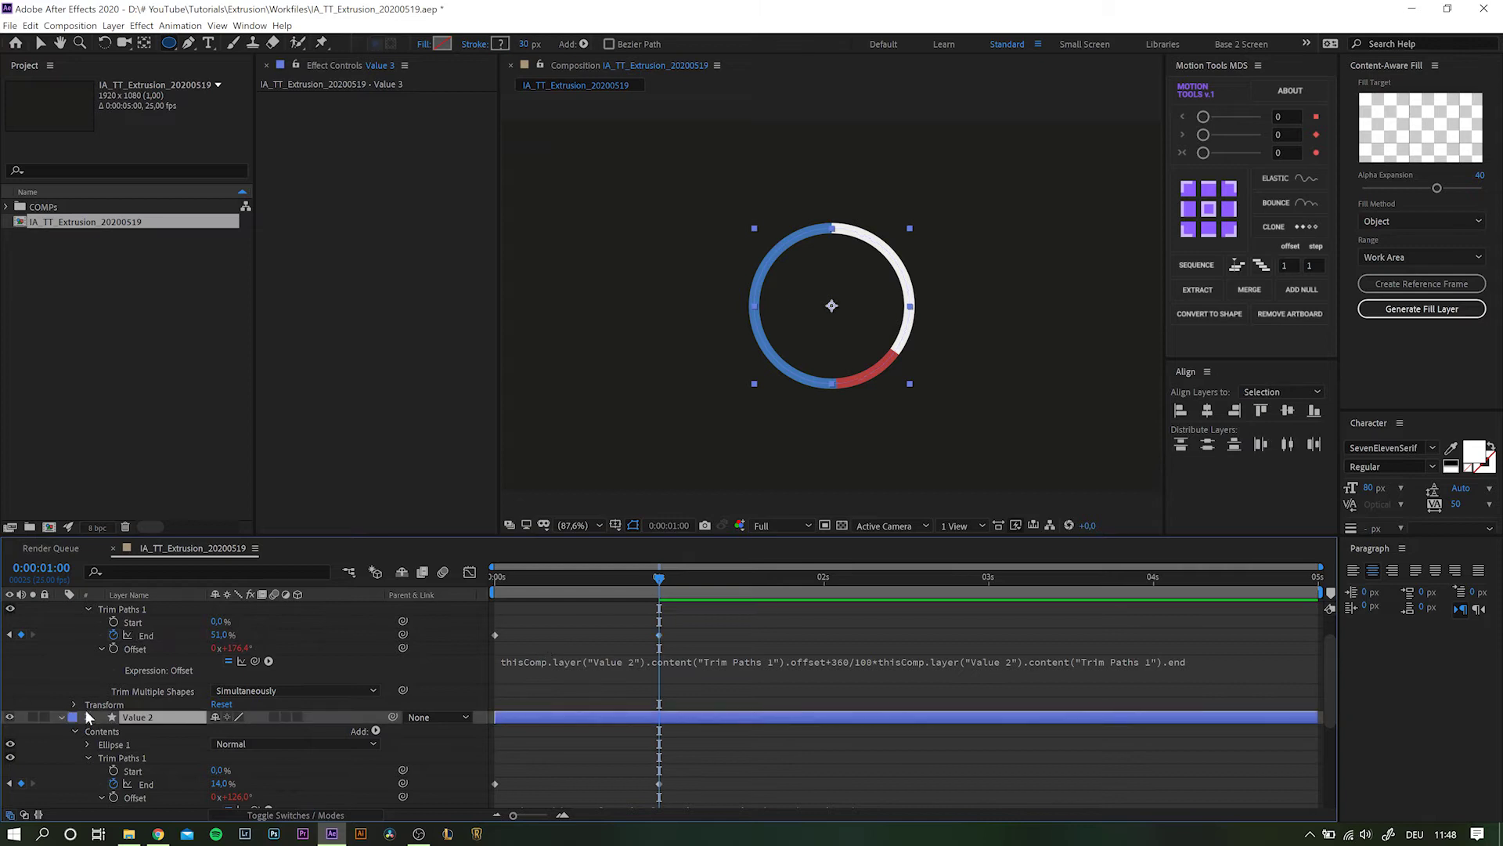
key("ctrl+a")
key("u")
left_click_drag(596, 635, 858, 606)
left_click_drag(659, 577, 844, 556)
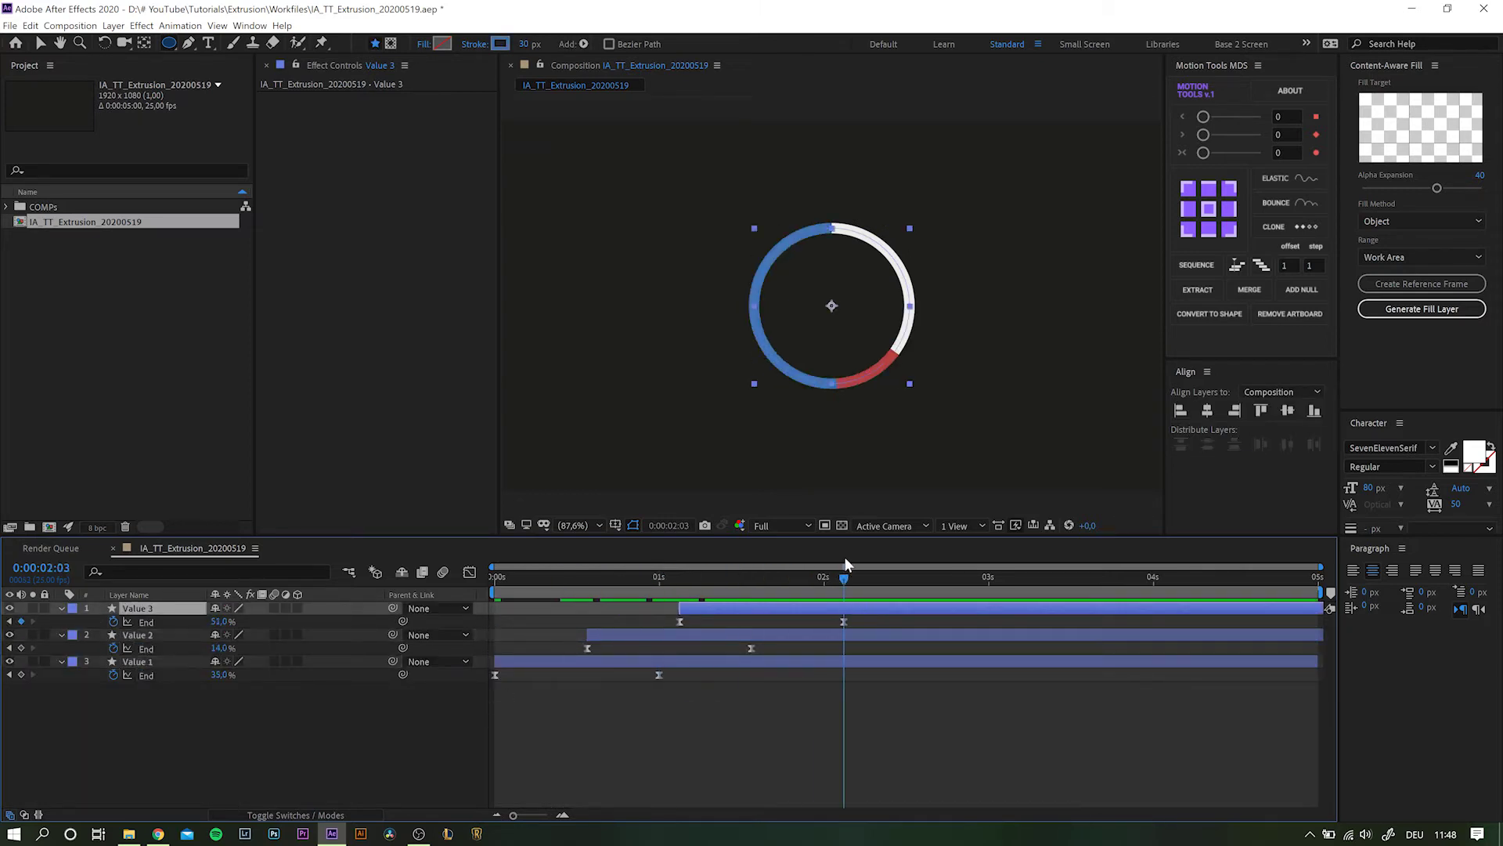
Step: Make all three arc layers 3D and show their rotation properties
left_click(149, 665, "shift")
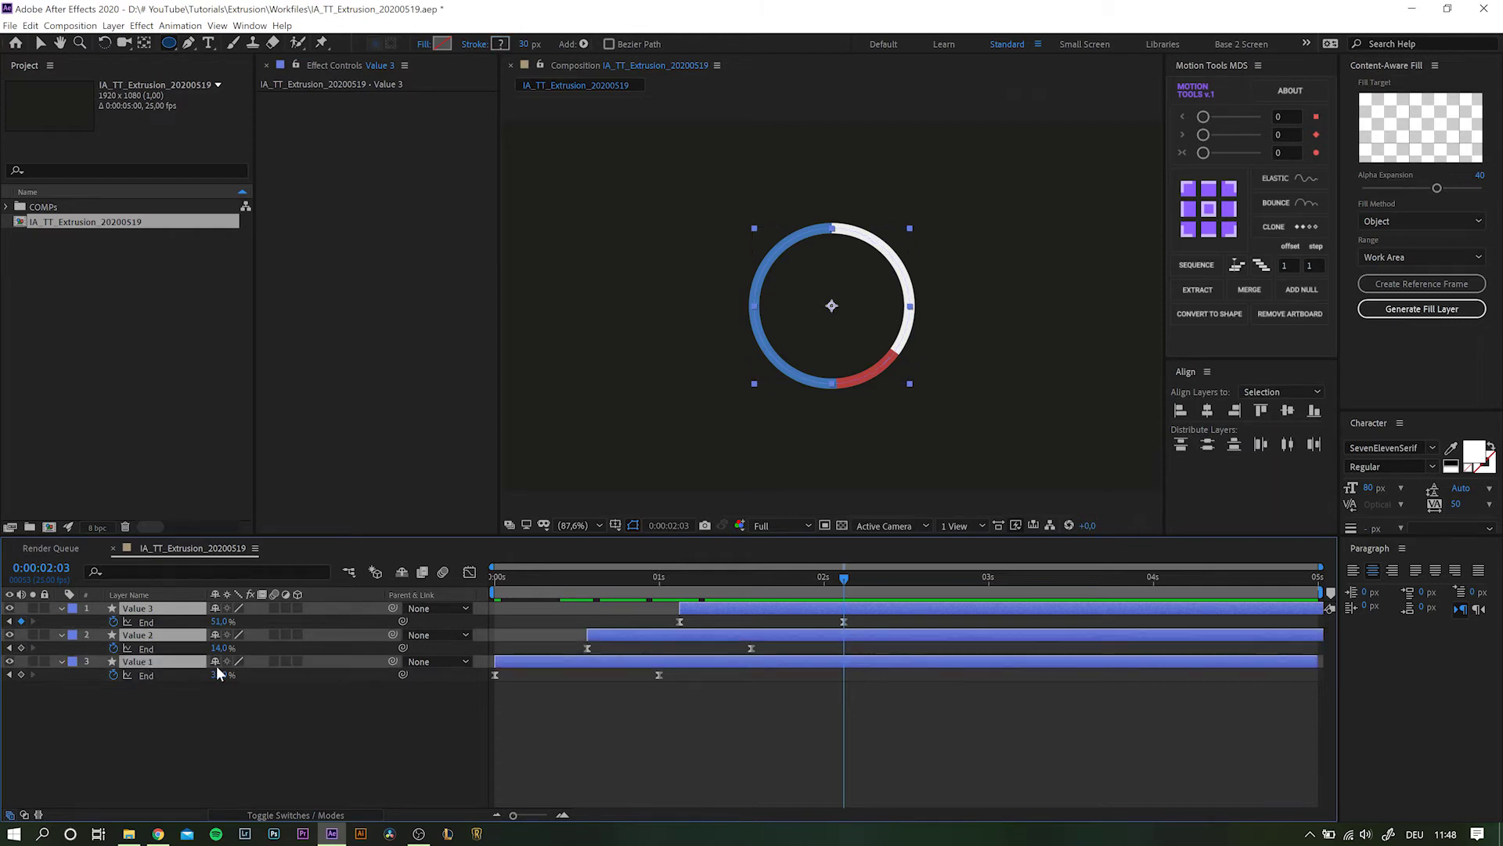
left_click(294, 664)
key("F4")
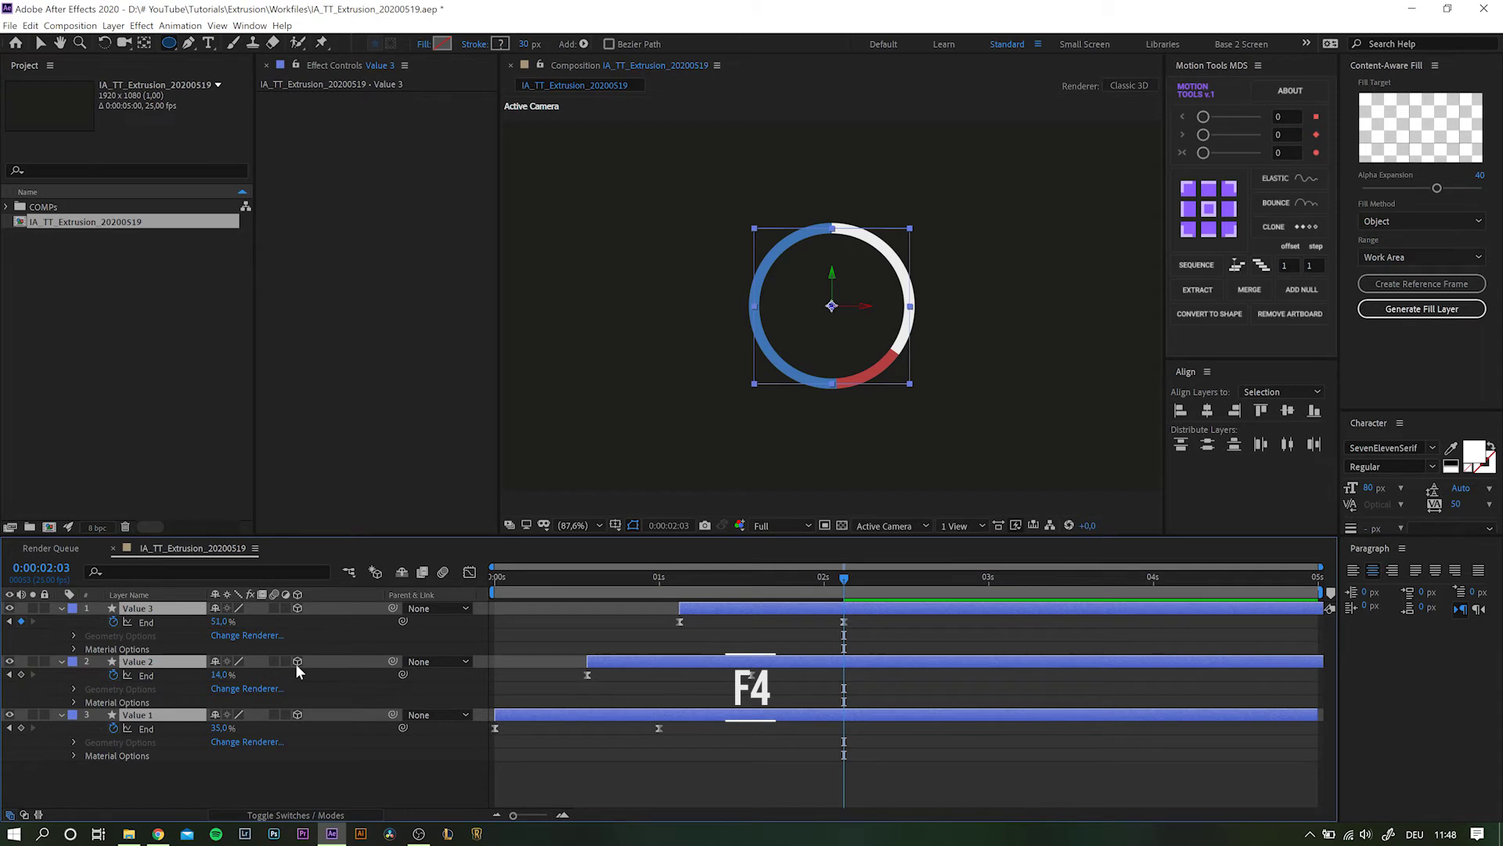
key("r")
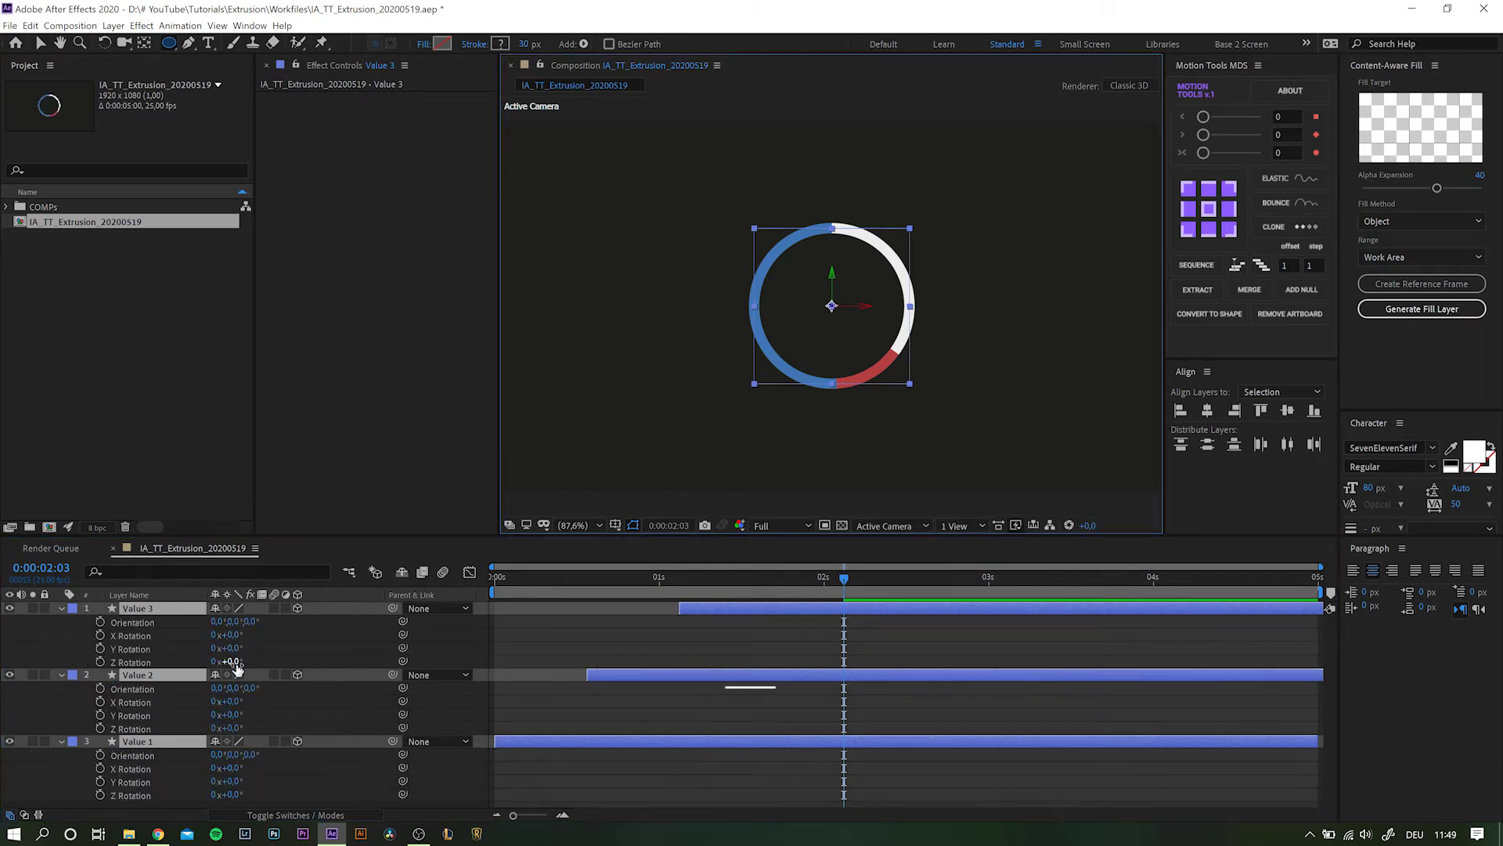
Step: Parent Value 2 and Value 3 to Value 1 and set its X Rotation to −45°
left_click(170, 650)
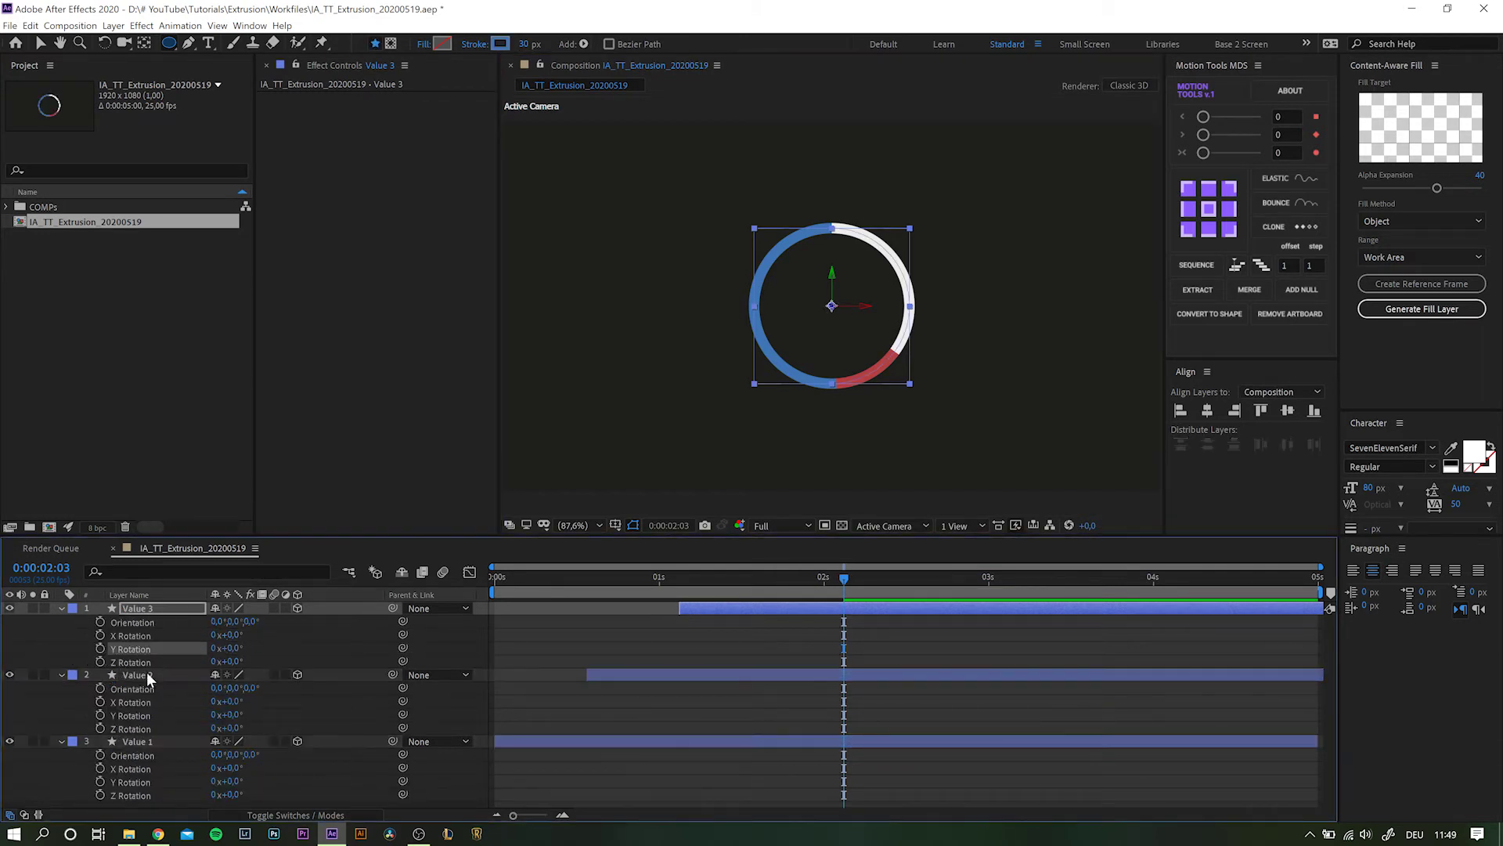
left_click(147, 674)
left_click(151, 608, "ctrl")
left_click_drag(393, 673, 137, 741)
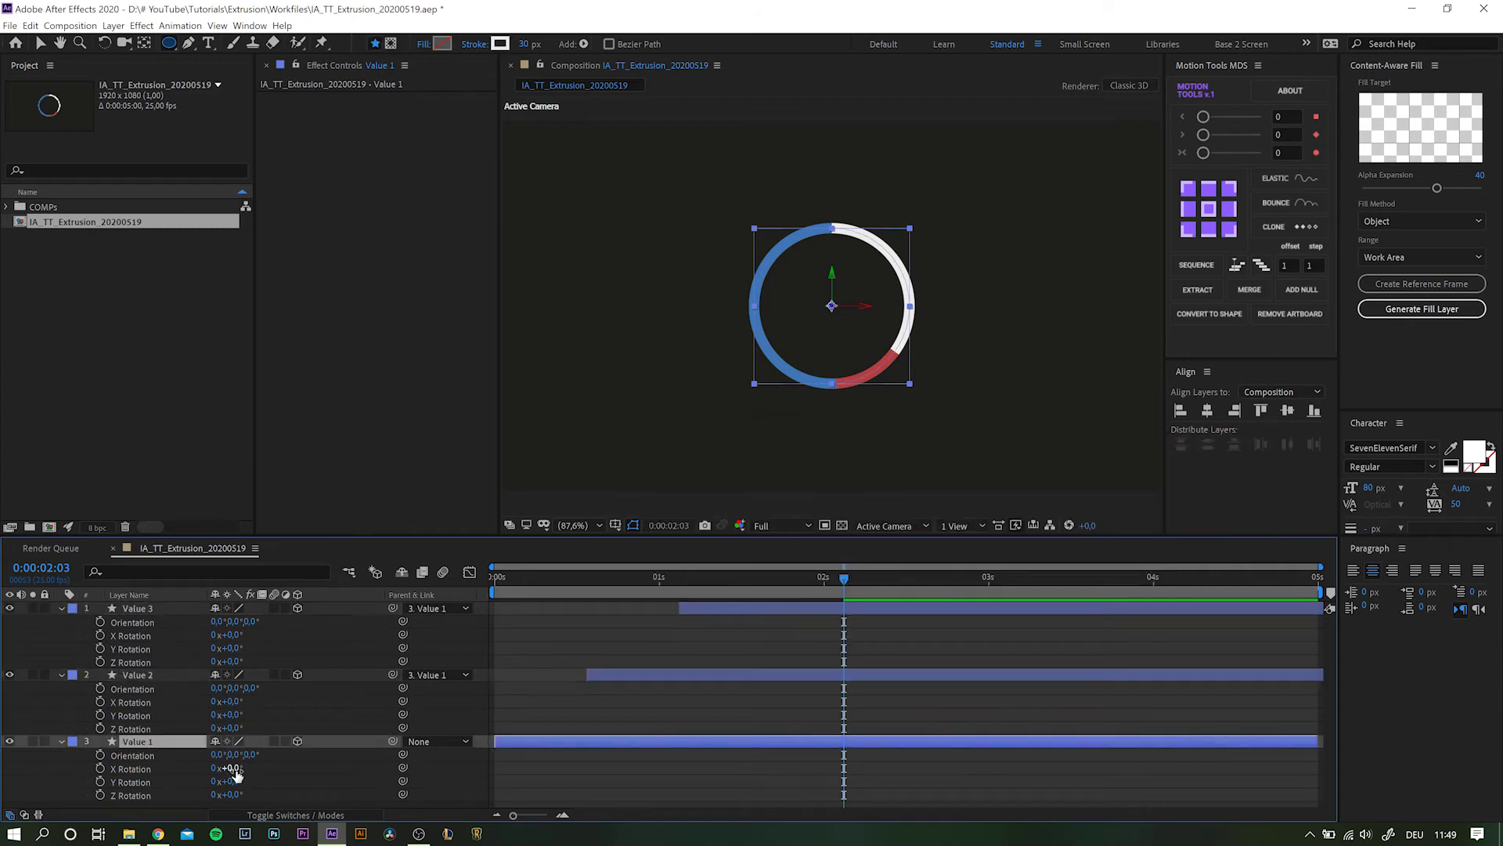
left_click_drag(235, 774, 201, 771)
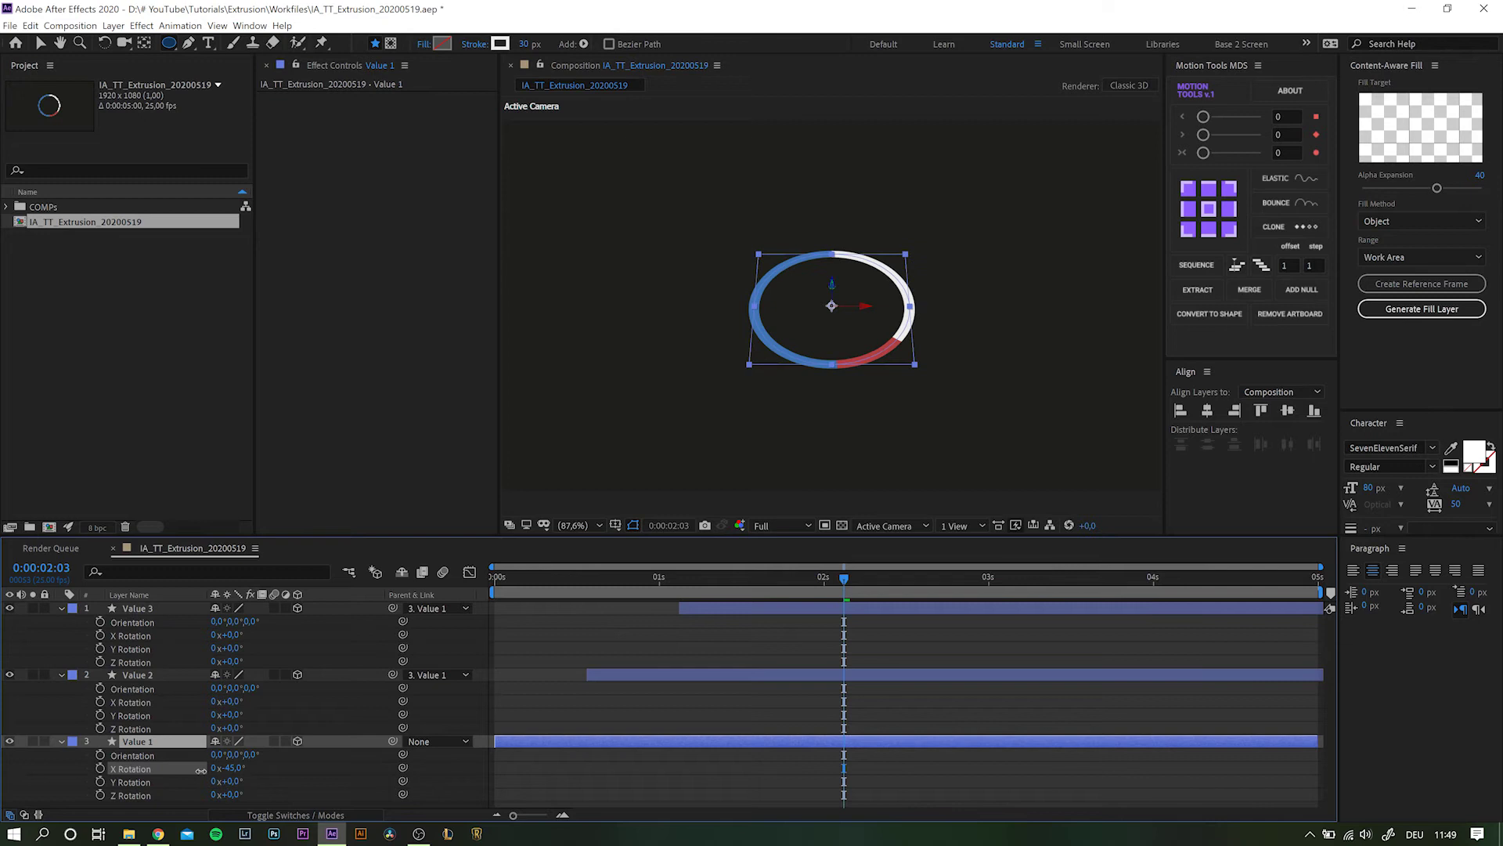
Step: Collapse Value 2, Value 3 and Value 1, then reopen Value 1 with Transform closed
left_click(61, 674)
left_click(60, 607)
left_click(60, 634)
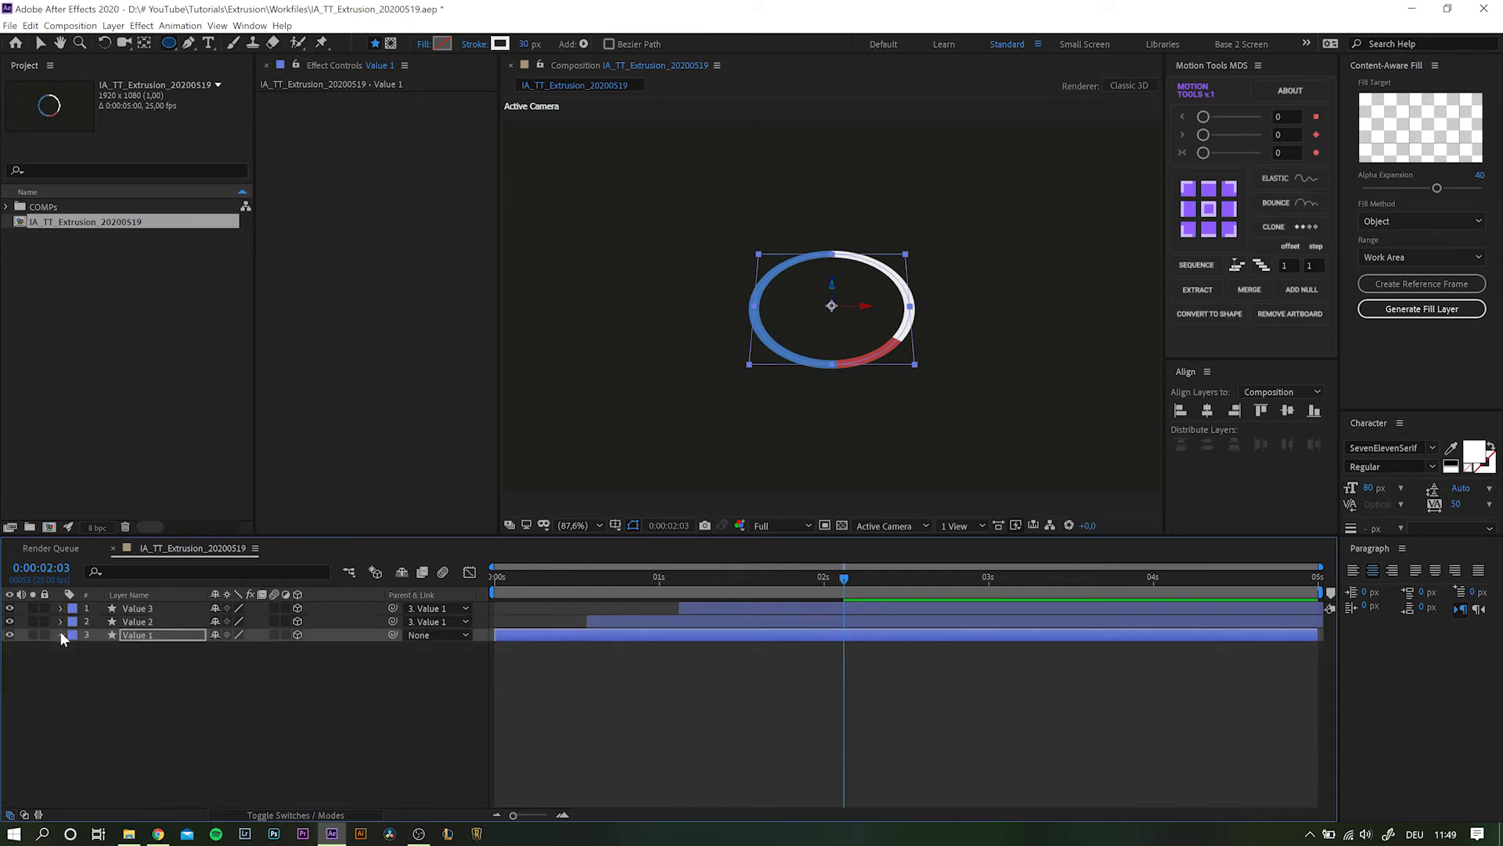
left_click(60, 634)
left_click(74, 662)
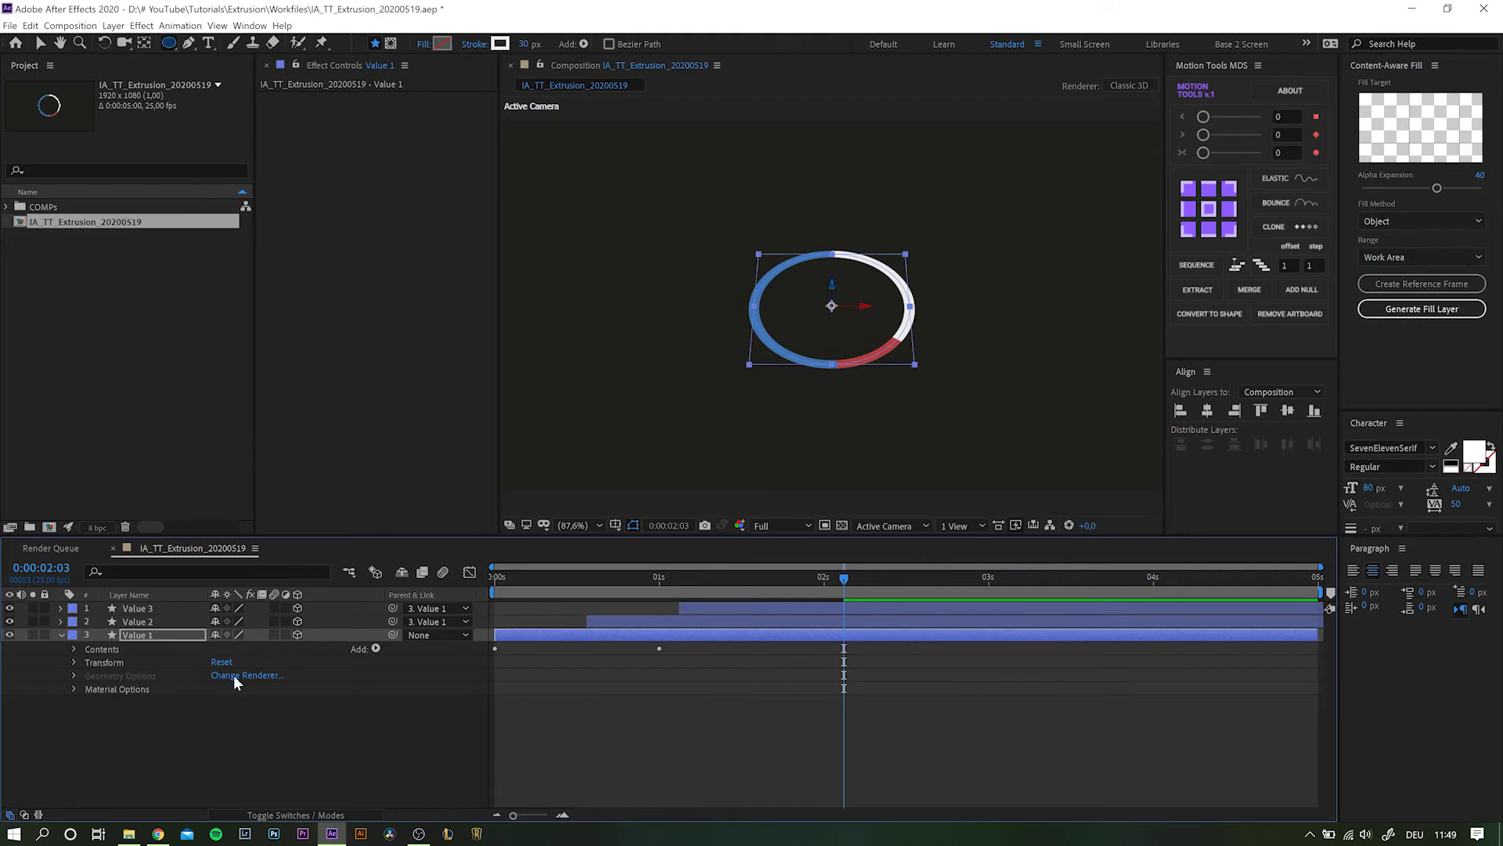
left_click(1130, 81)
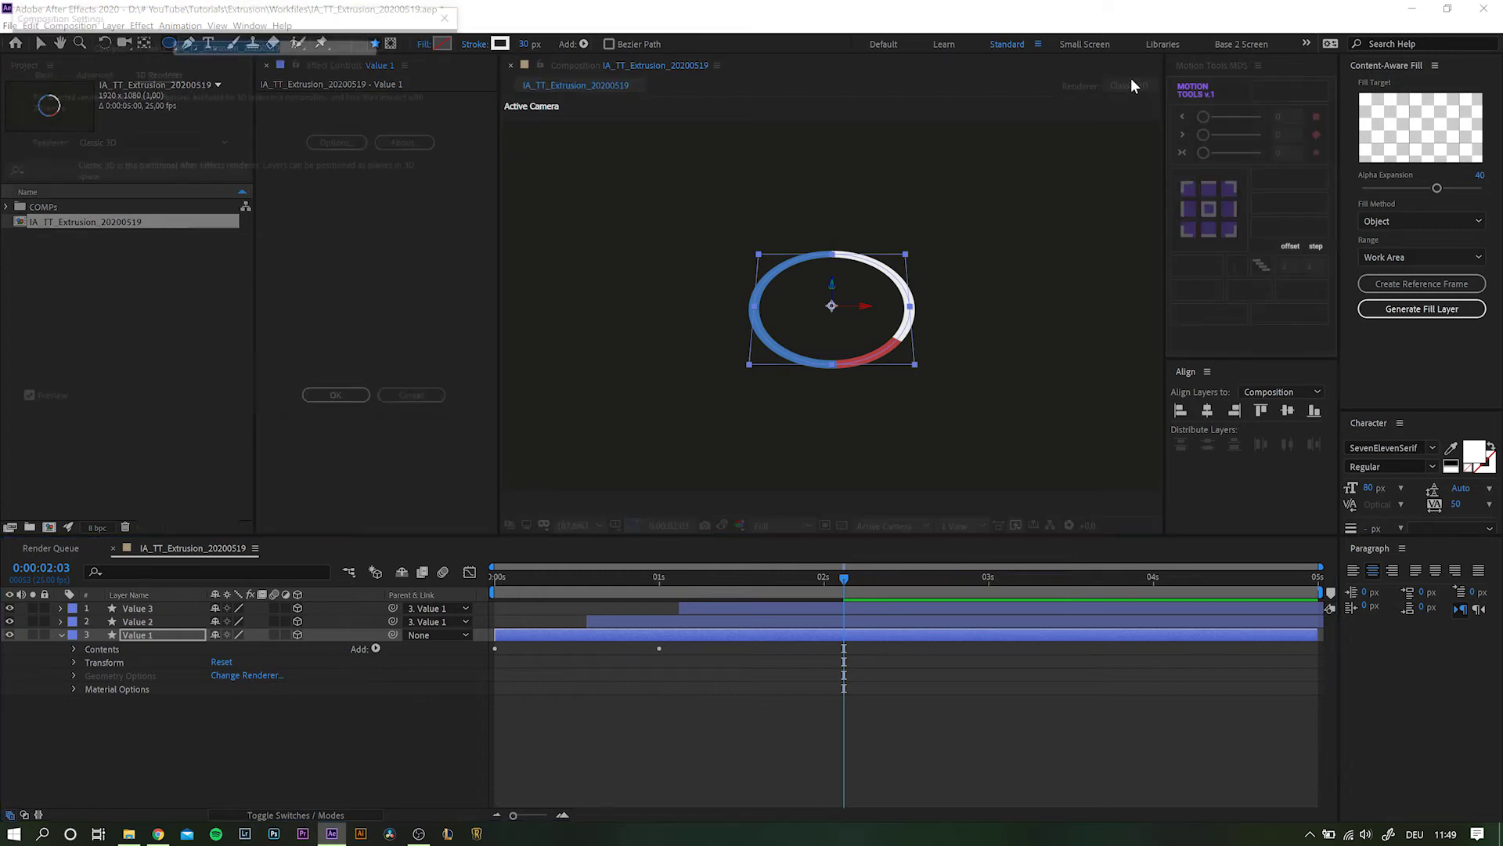
Step: Choose CINEMA 4D as the composition's 3D renderer and confirm the settings
left_click(111, 147)
left_click(106, 173)
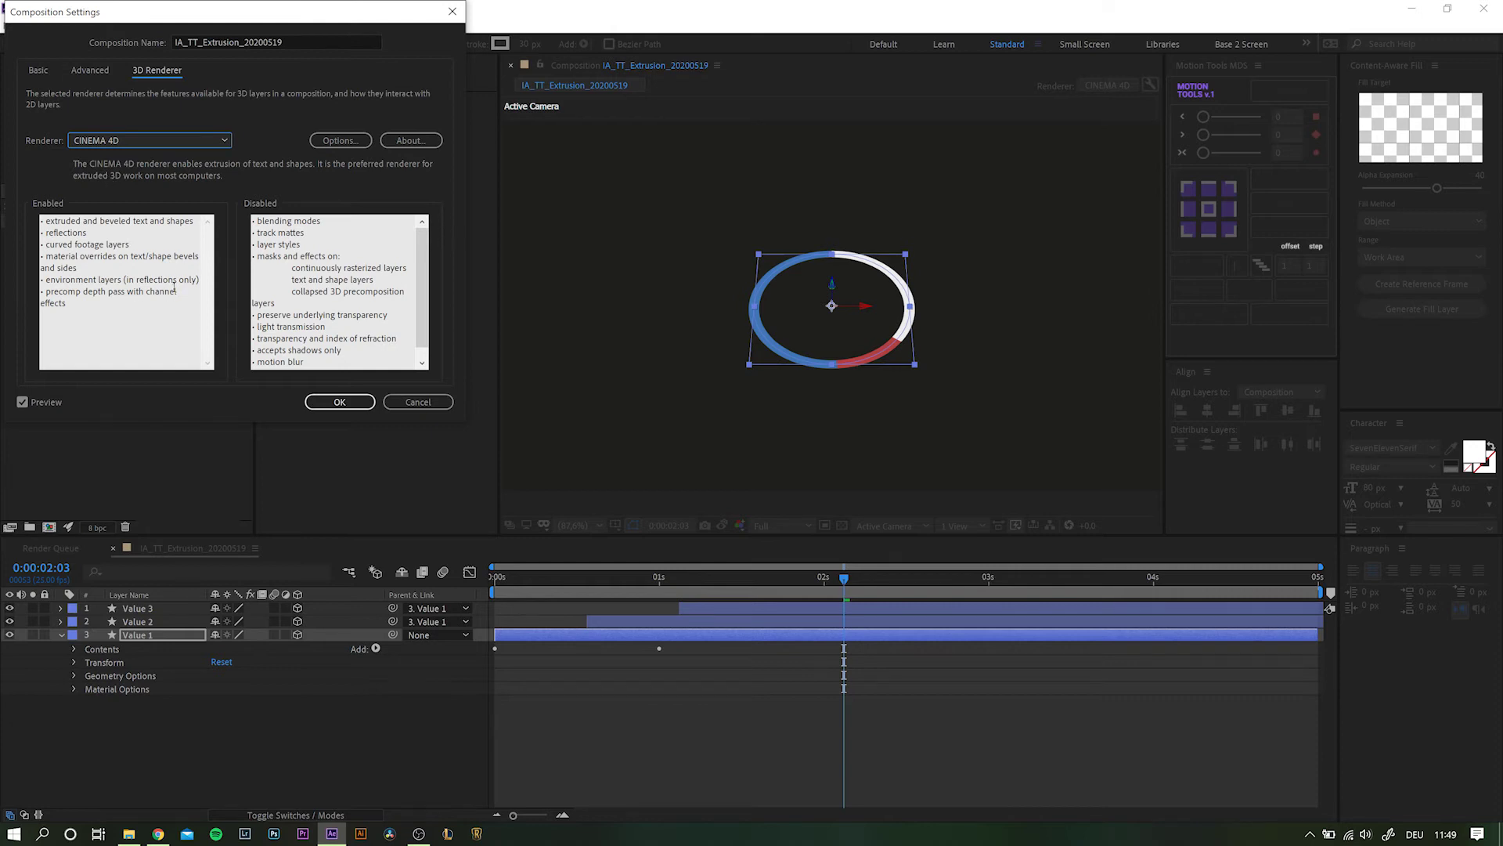
left_click(354, 402)
left_click(105, 683)
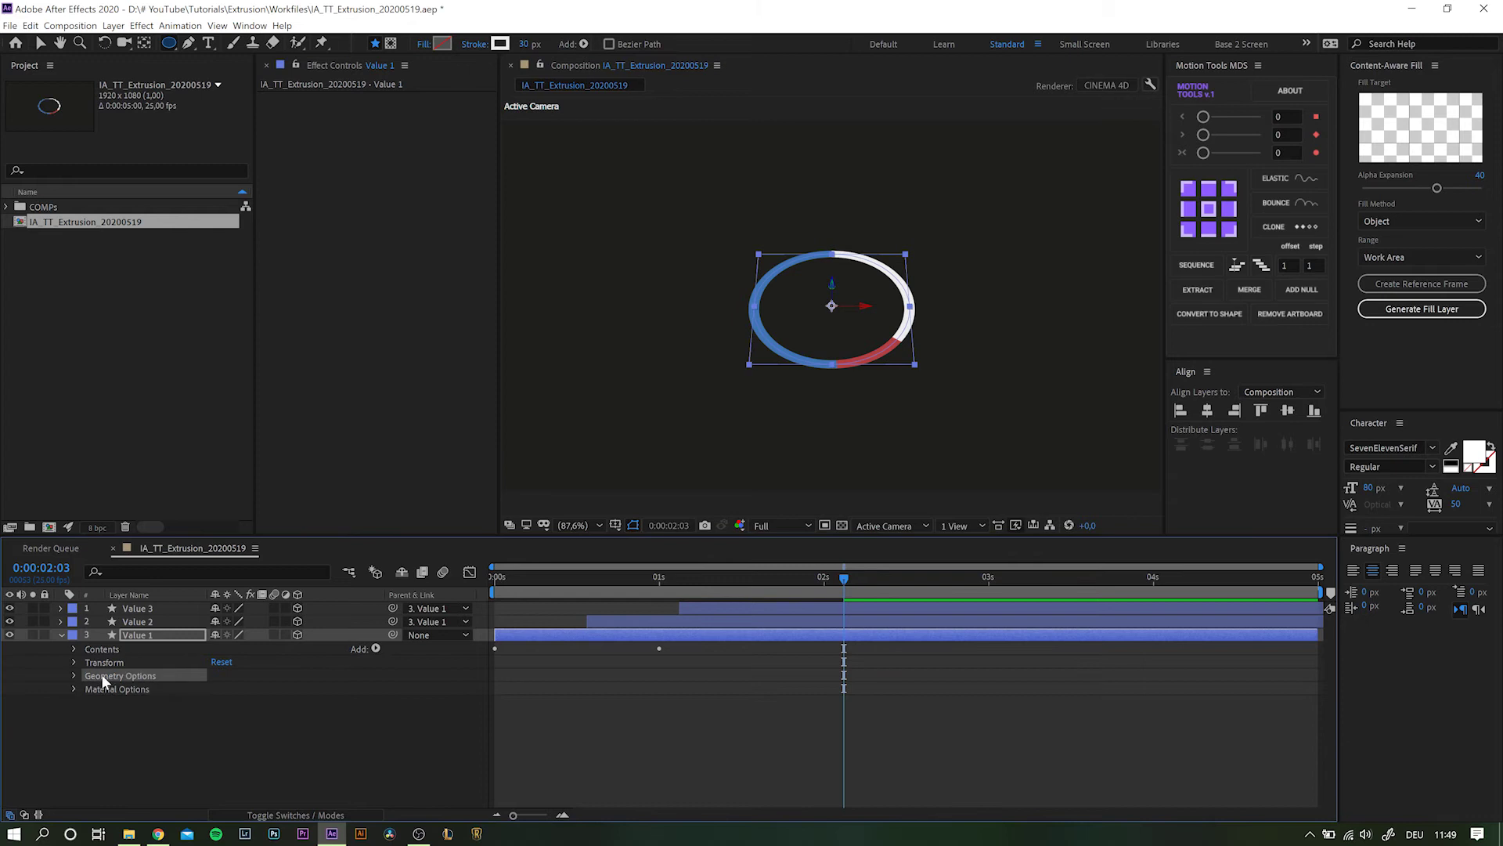
Step: Set Value 1's Geometry Options Extrusion Depth to 30, then reveal its Contents
left_click(75, 677)
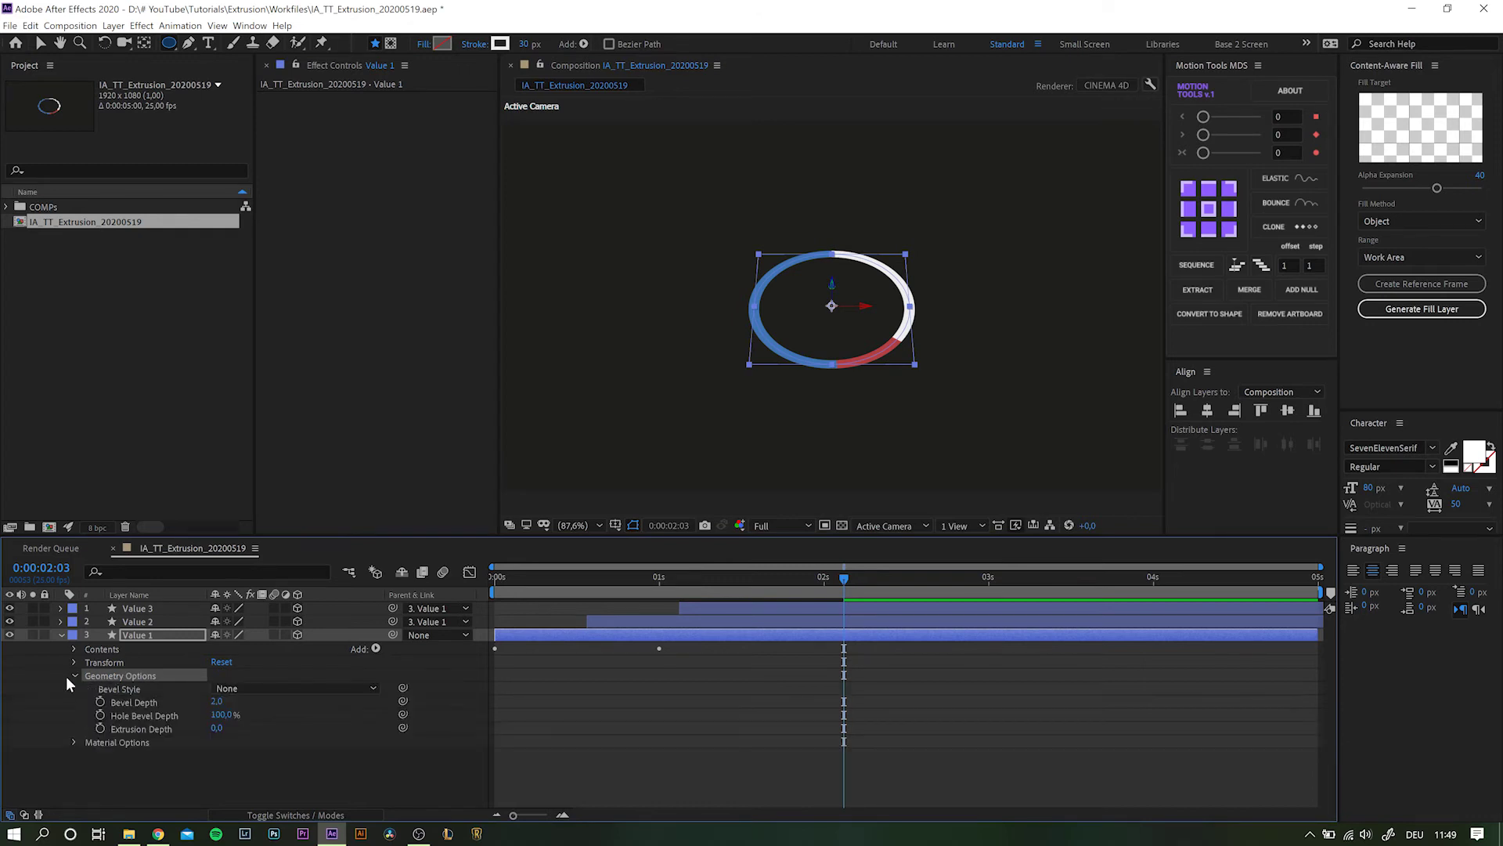
left_click(217, 729)
type("30")
key("Return")
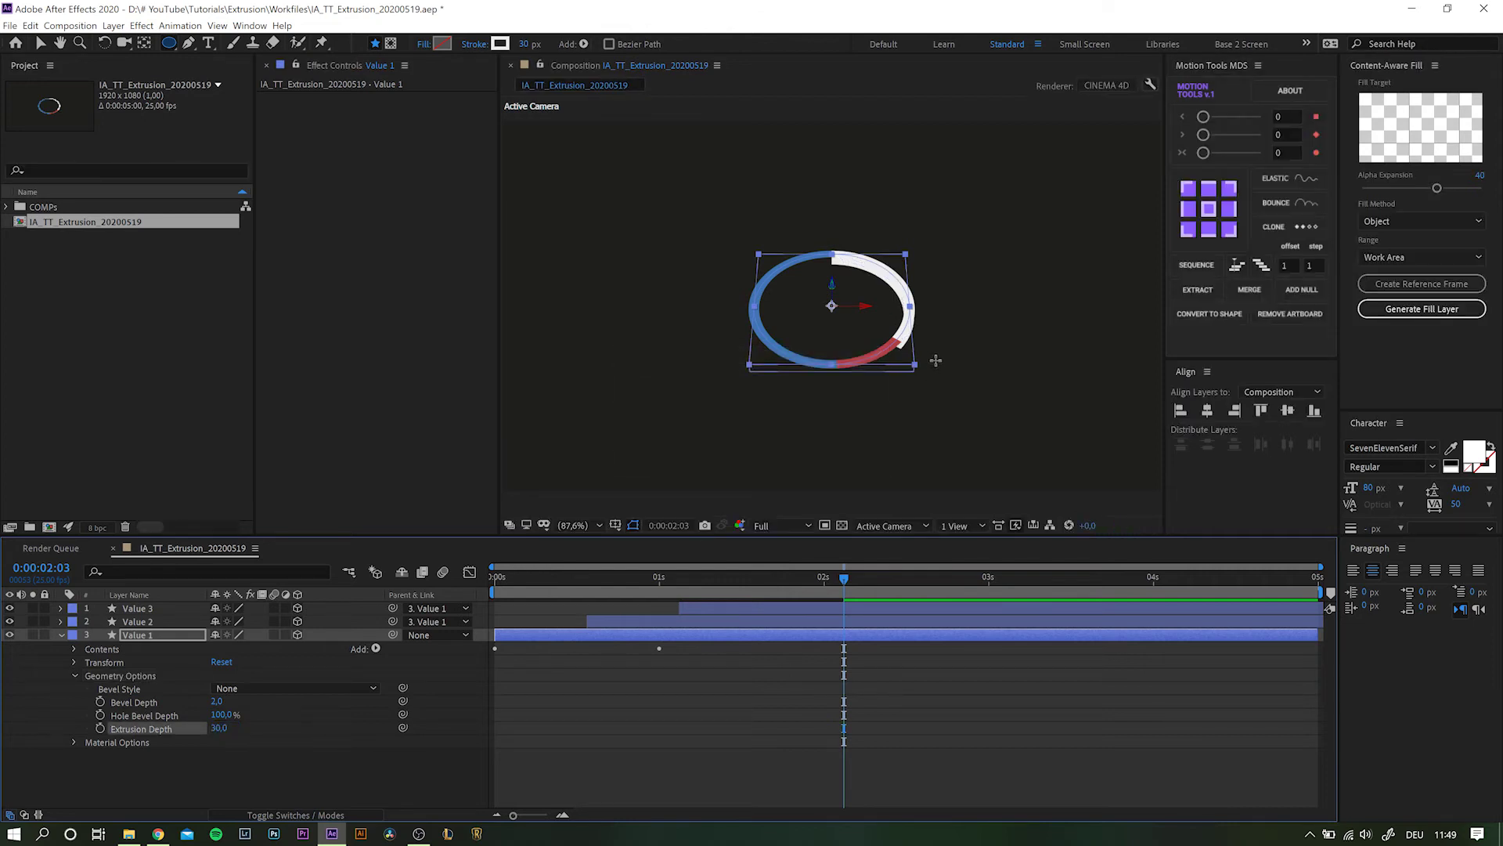
scroll(925, 347, "up", 5)
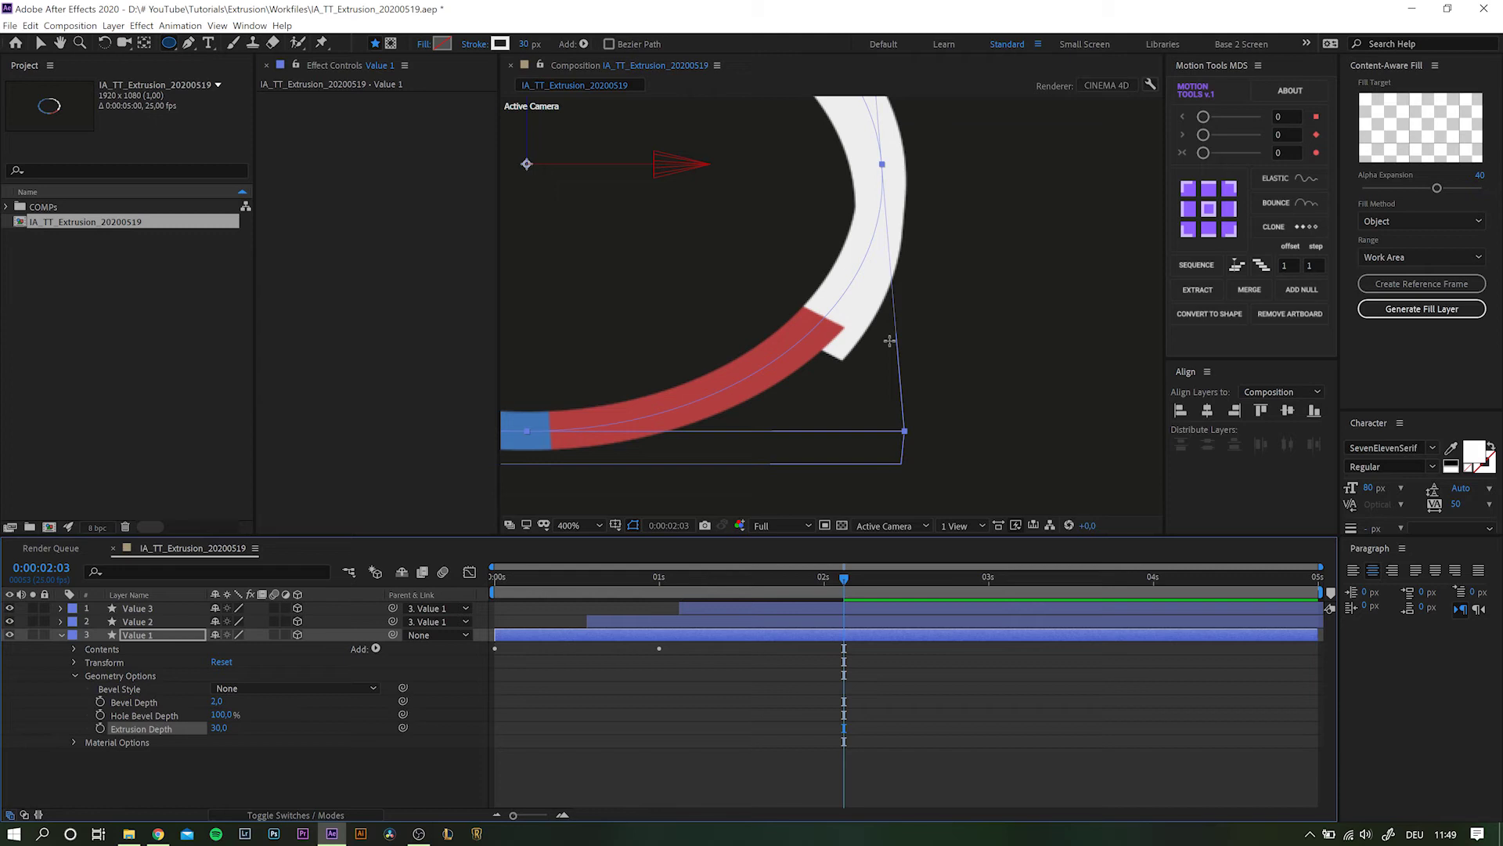
scroll(890, 341, "down", 2)
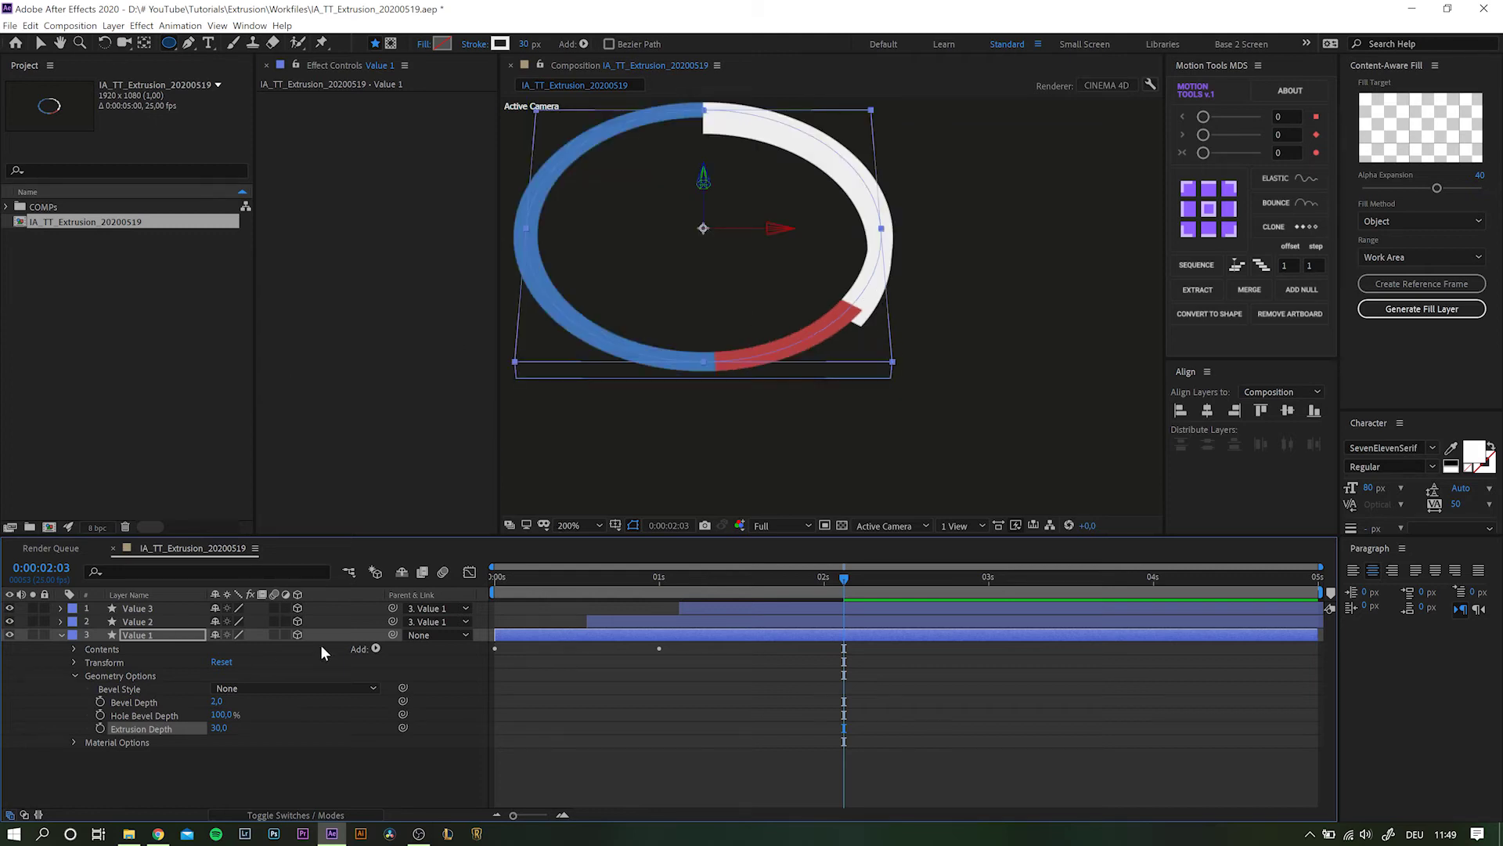
left_click(74, 648)
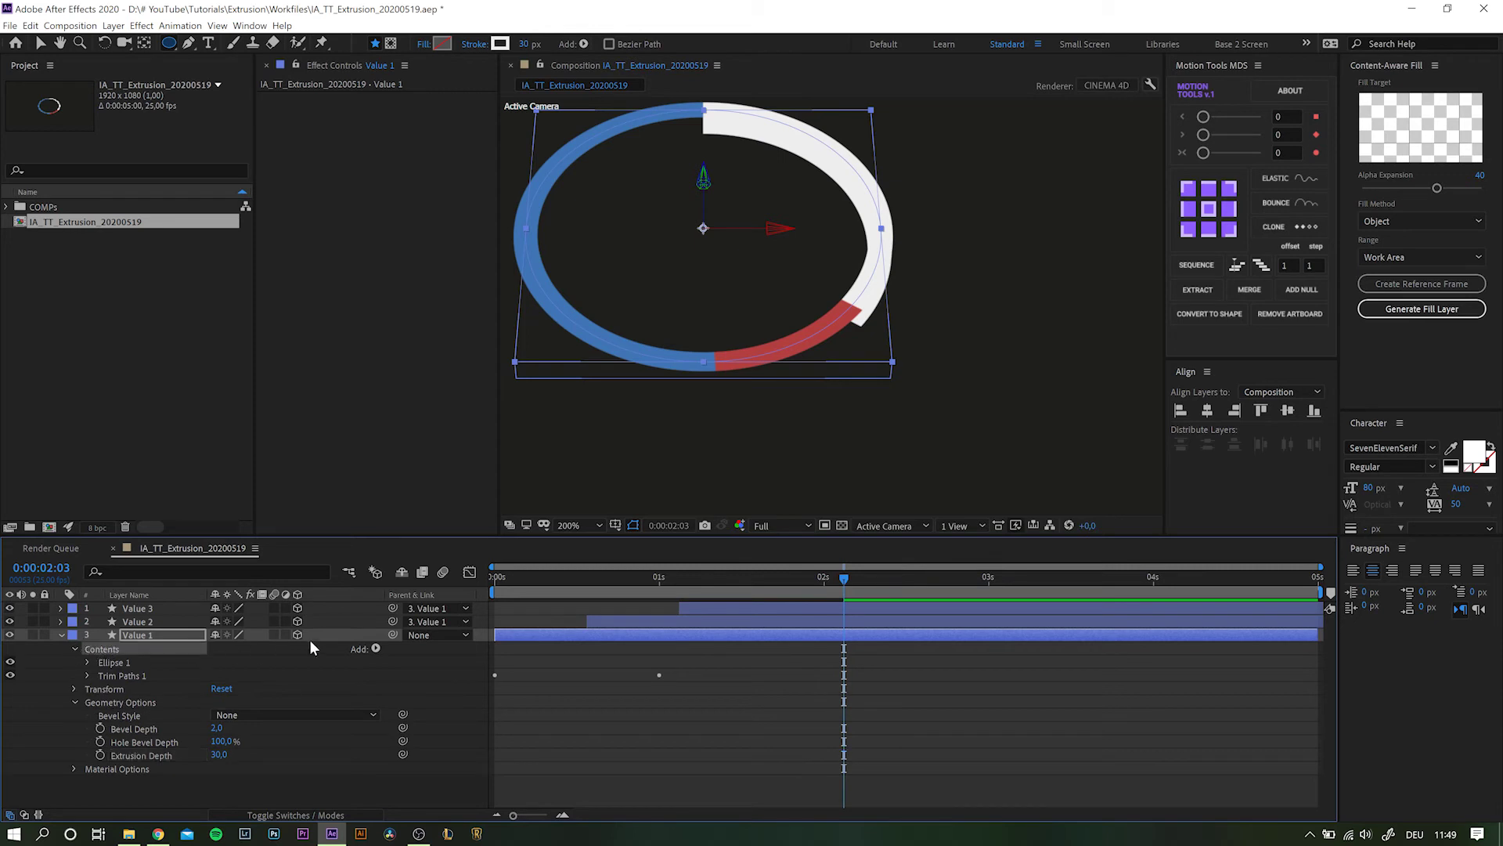
left_click(375, 649)
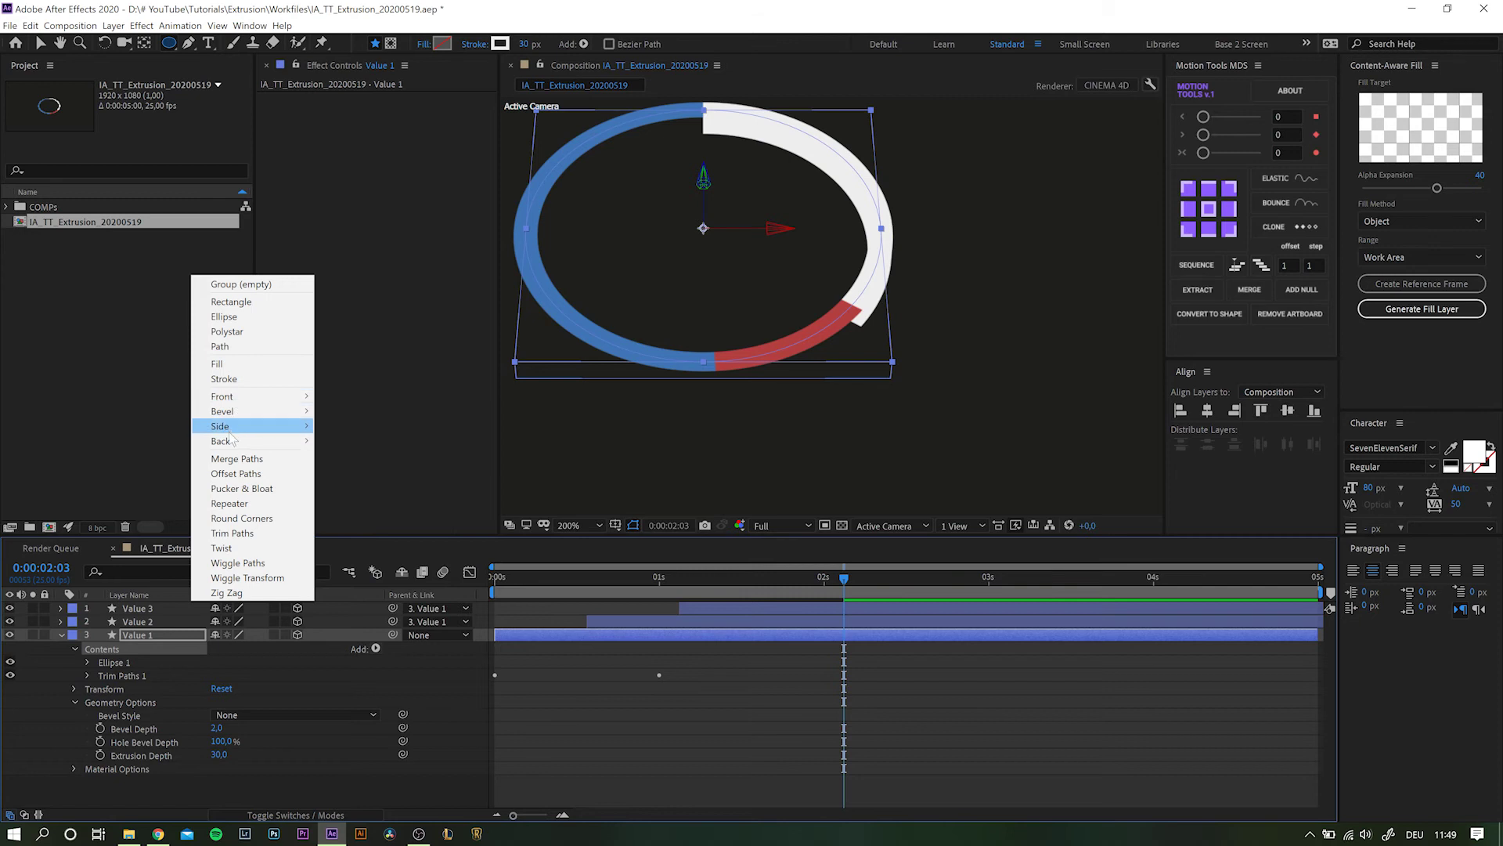
mouse_move(241, 433)
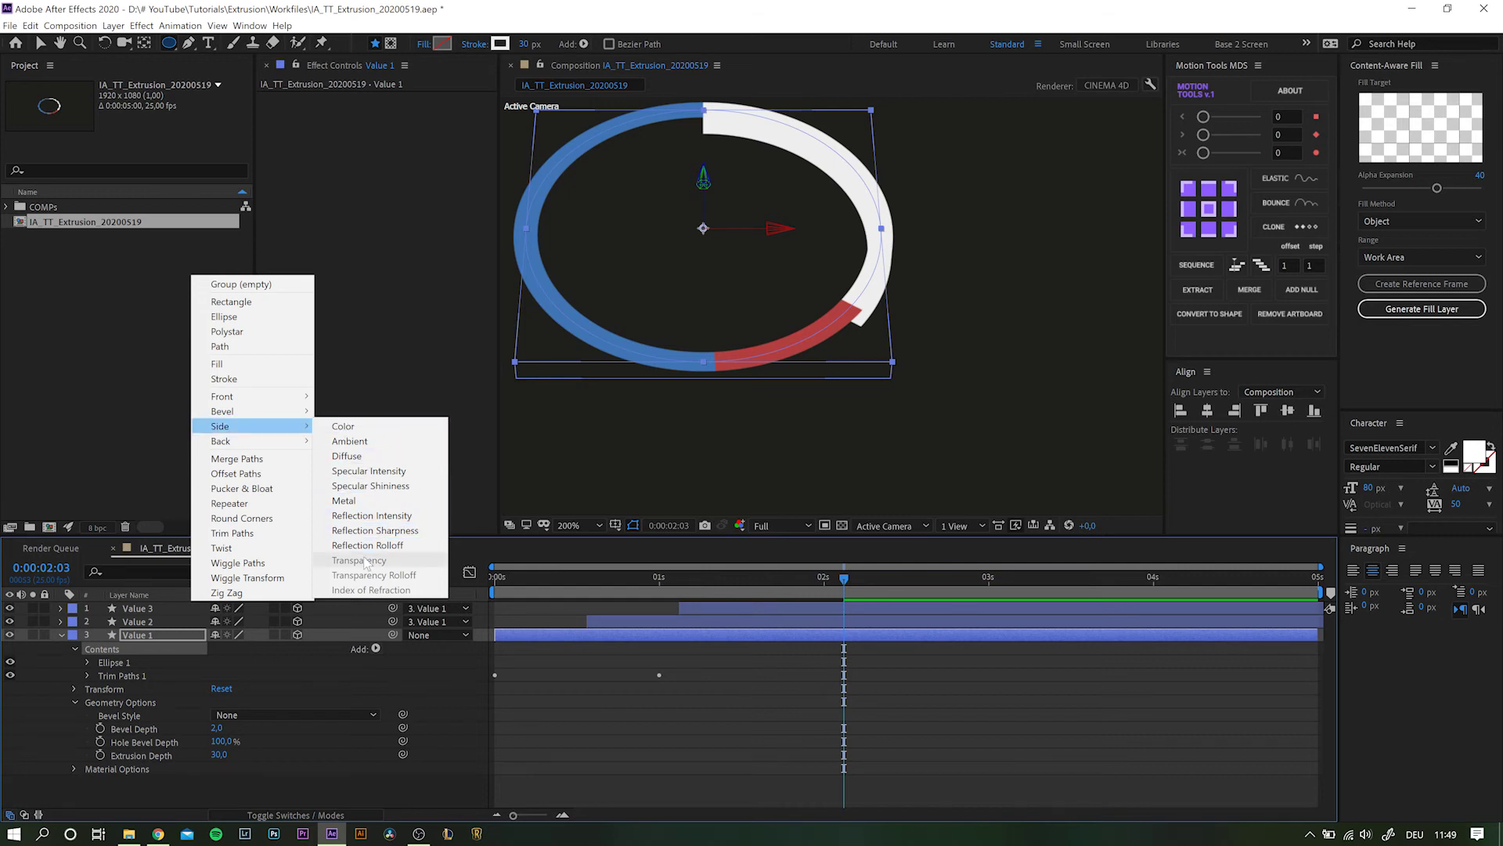
left_click(373, 430)
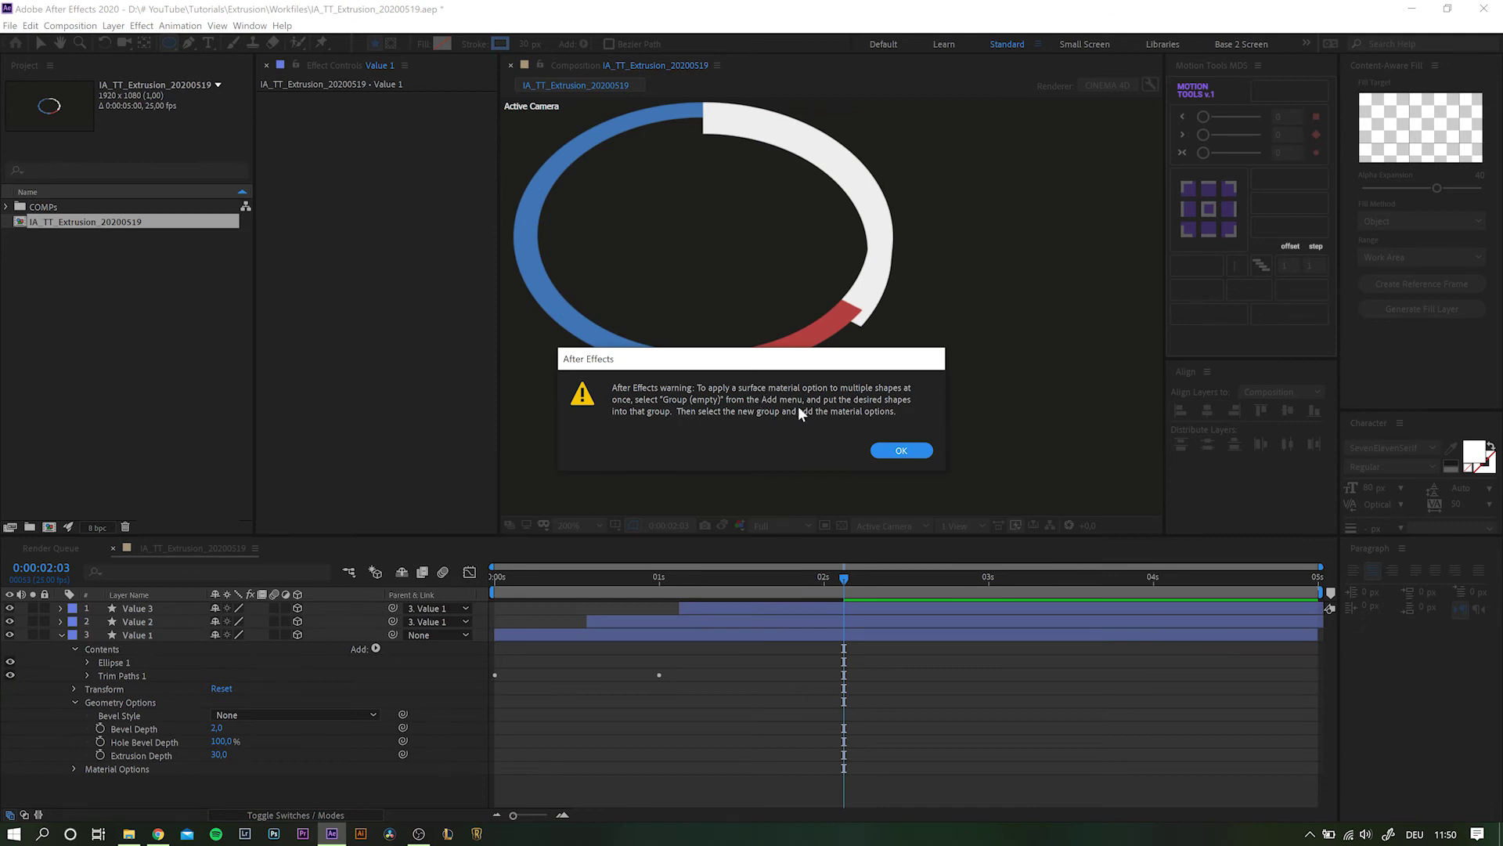
left_click(903, 452)
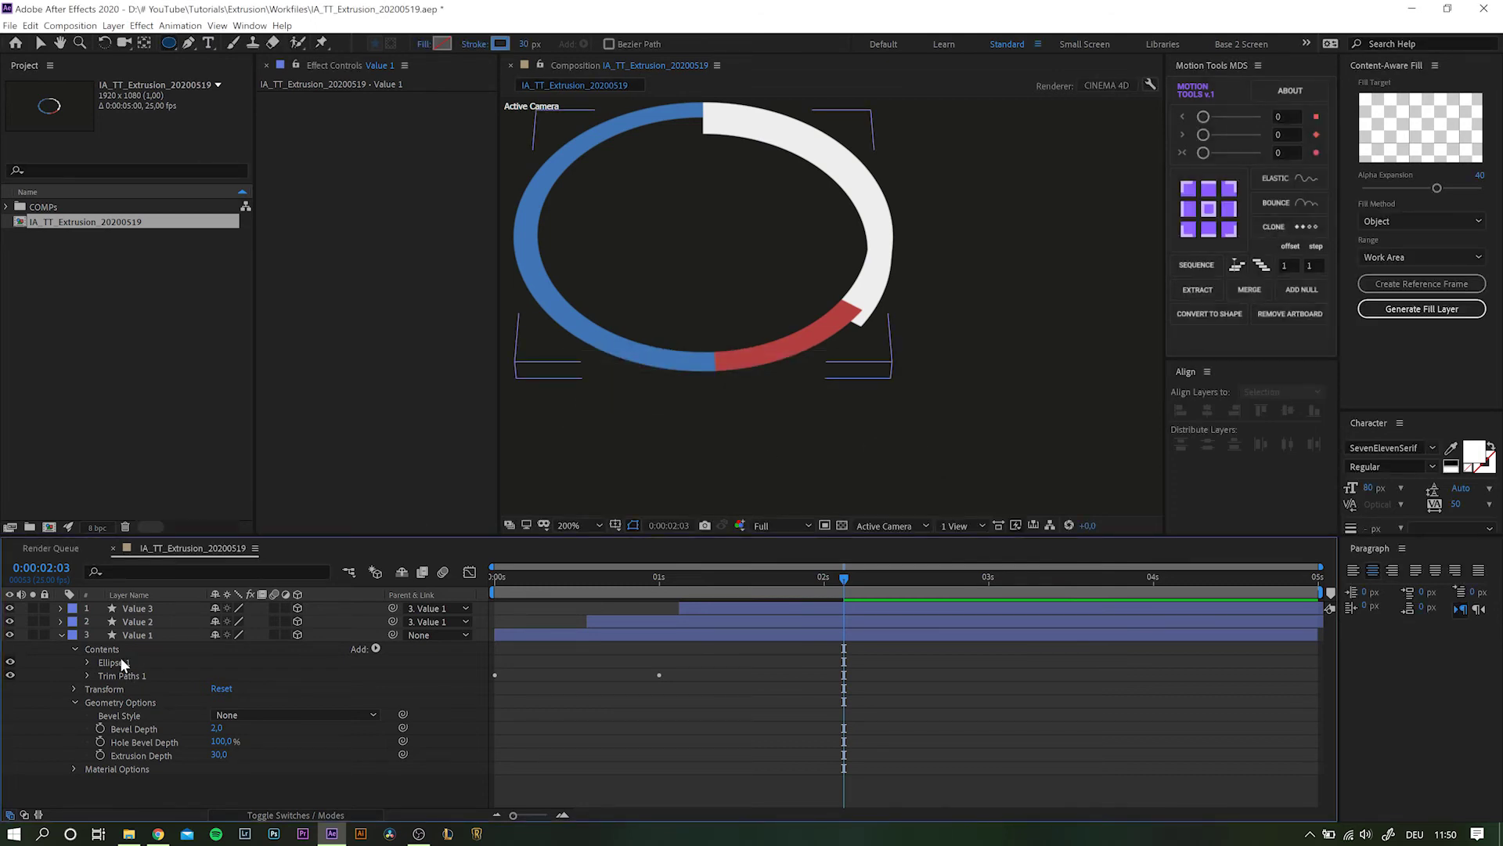
left_click(376, 648)
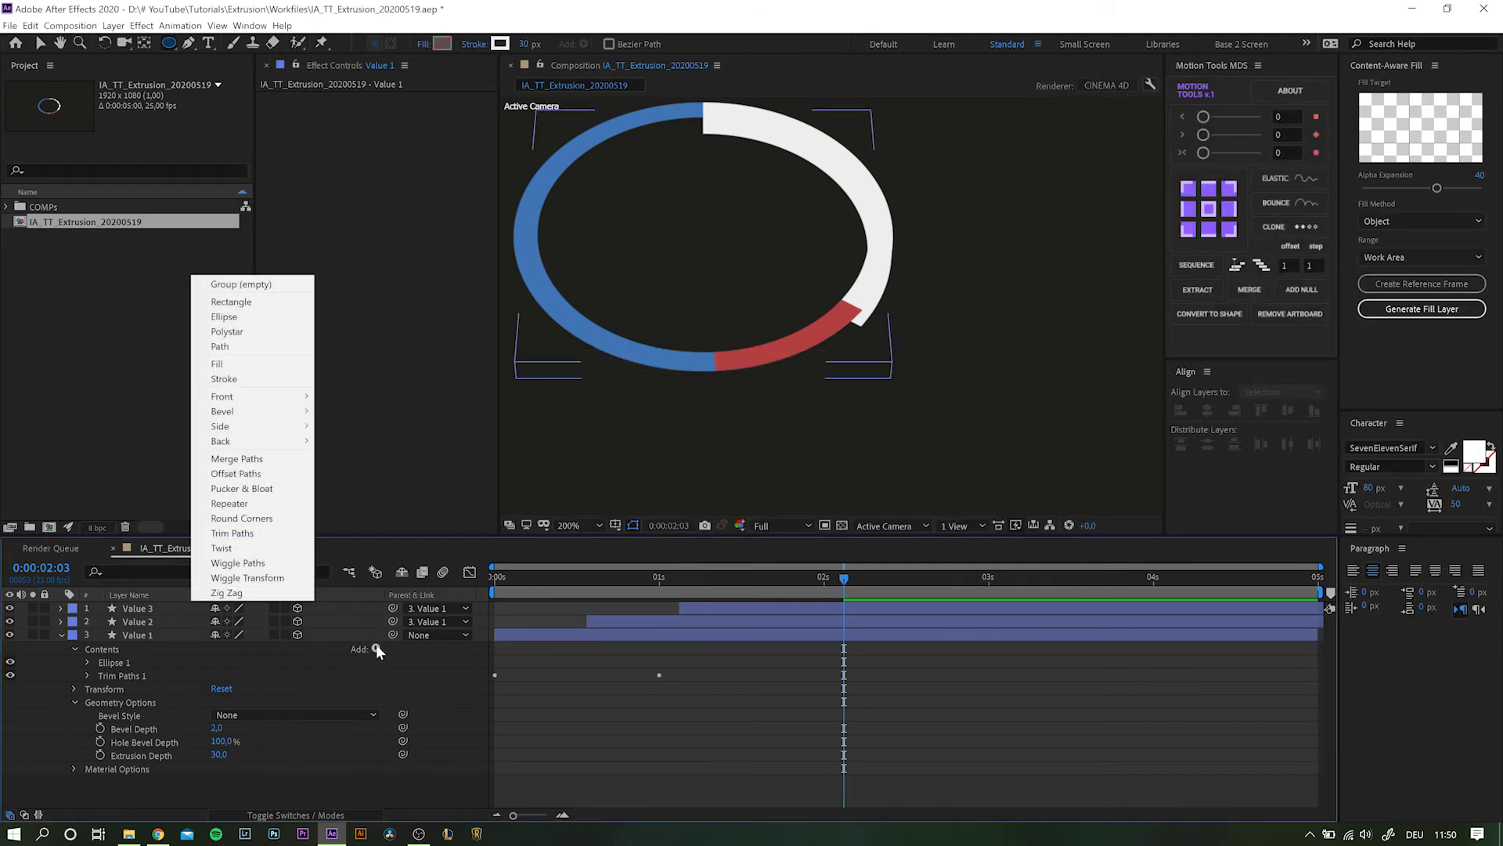
left_click(148, 658)
Step: Add a Side Color to Ellipse 1, sampled from the white face and adjusted to BDBDBD
left_click(125, 662)
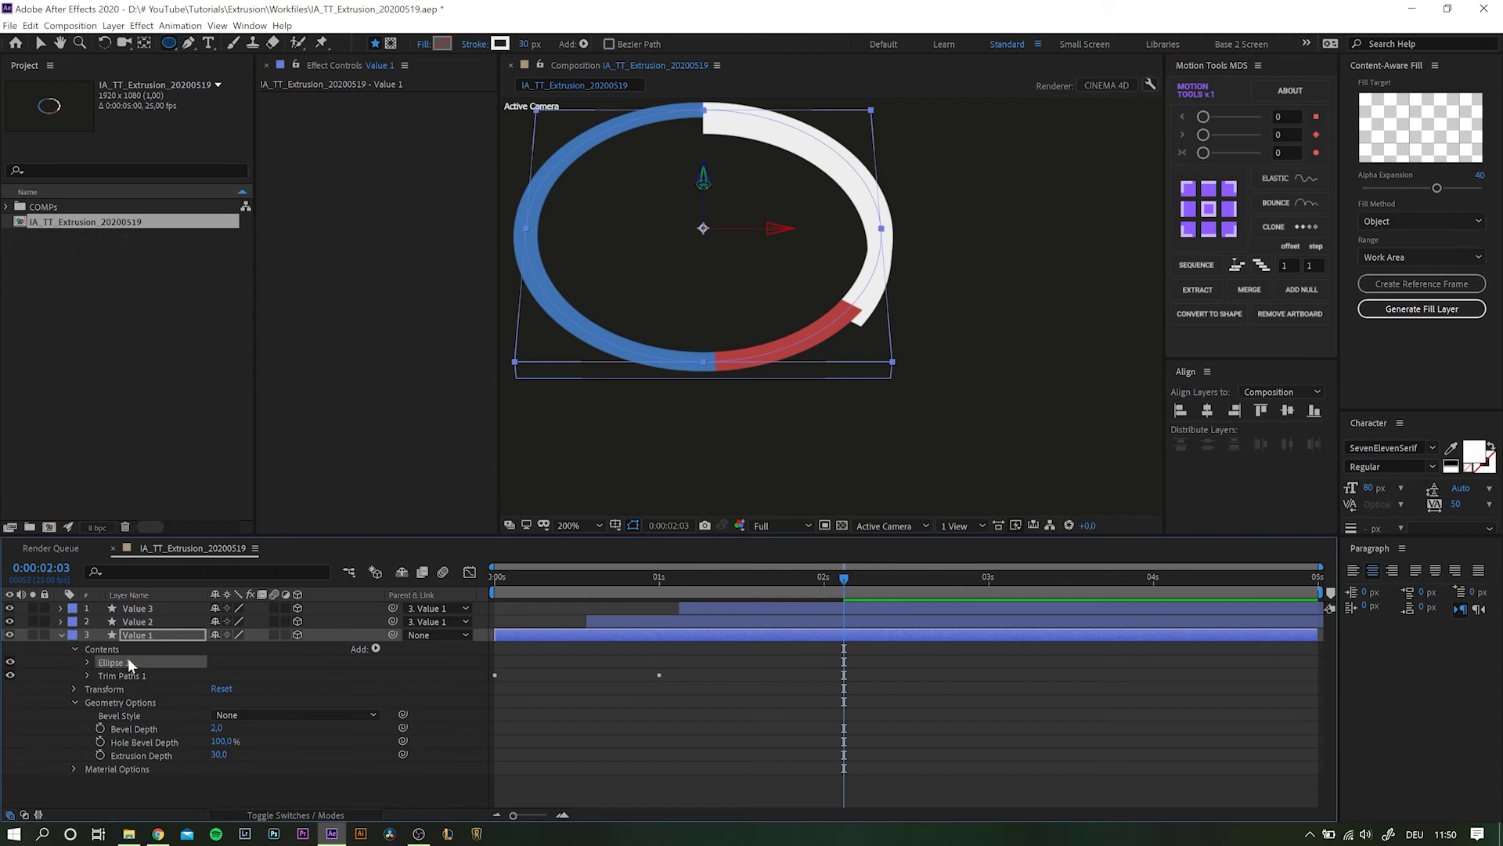
left_click(380, 648)
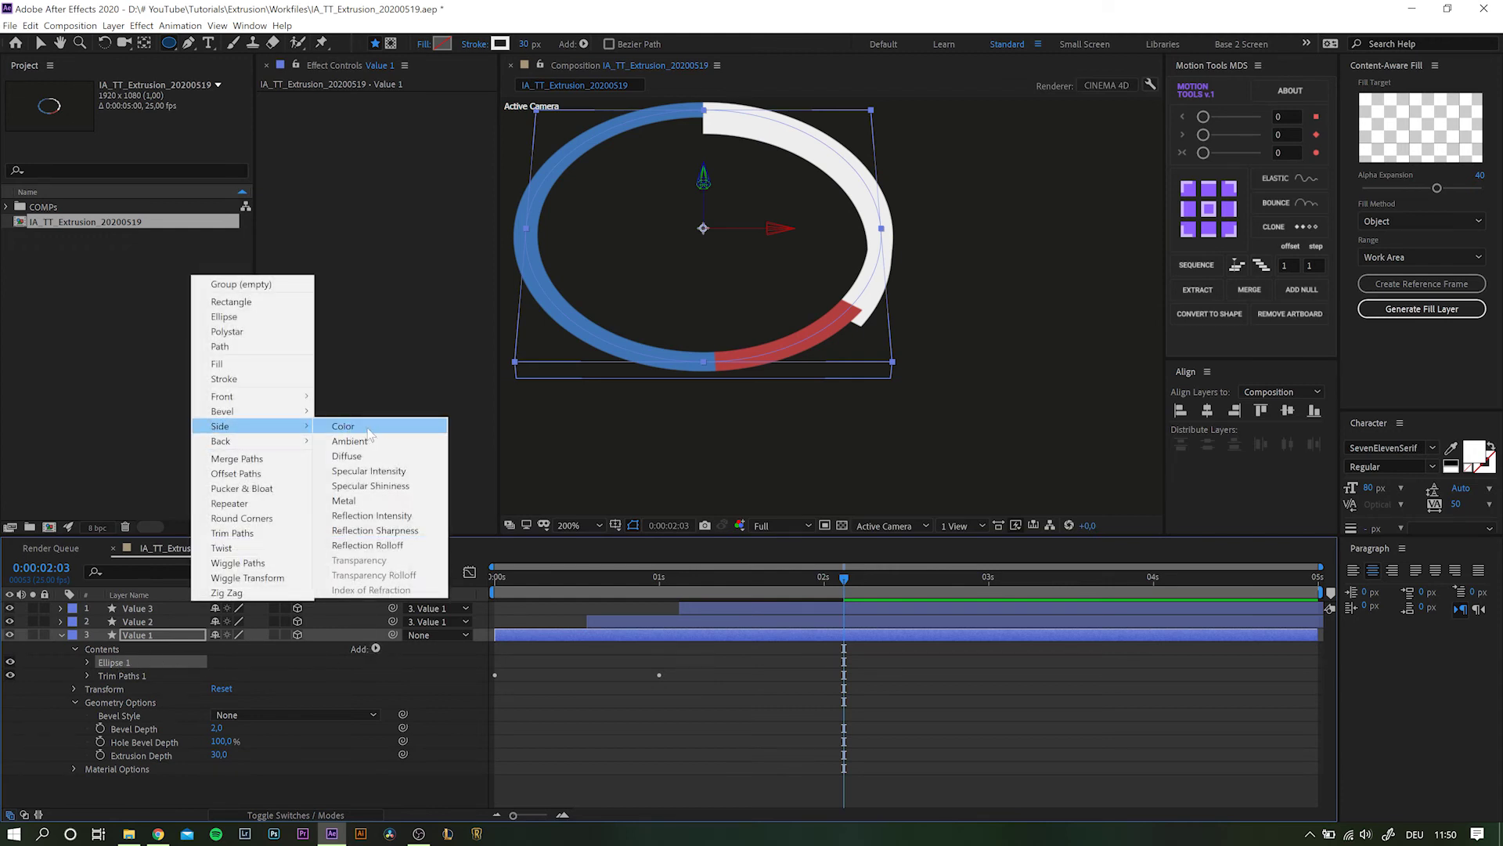
left_click(345, 426)
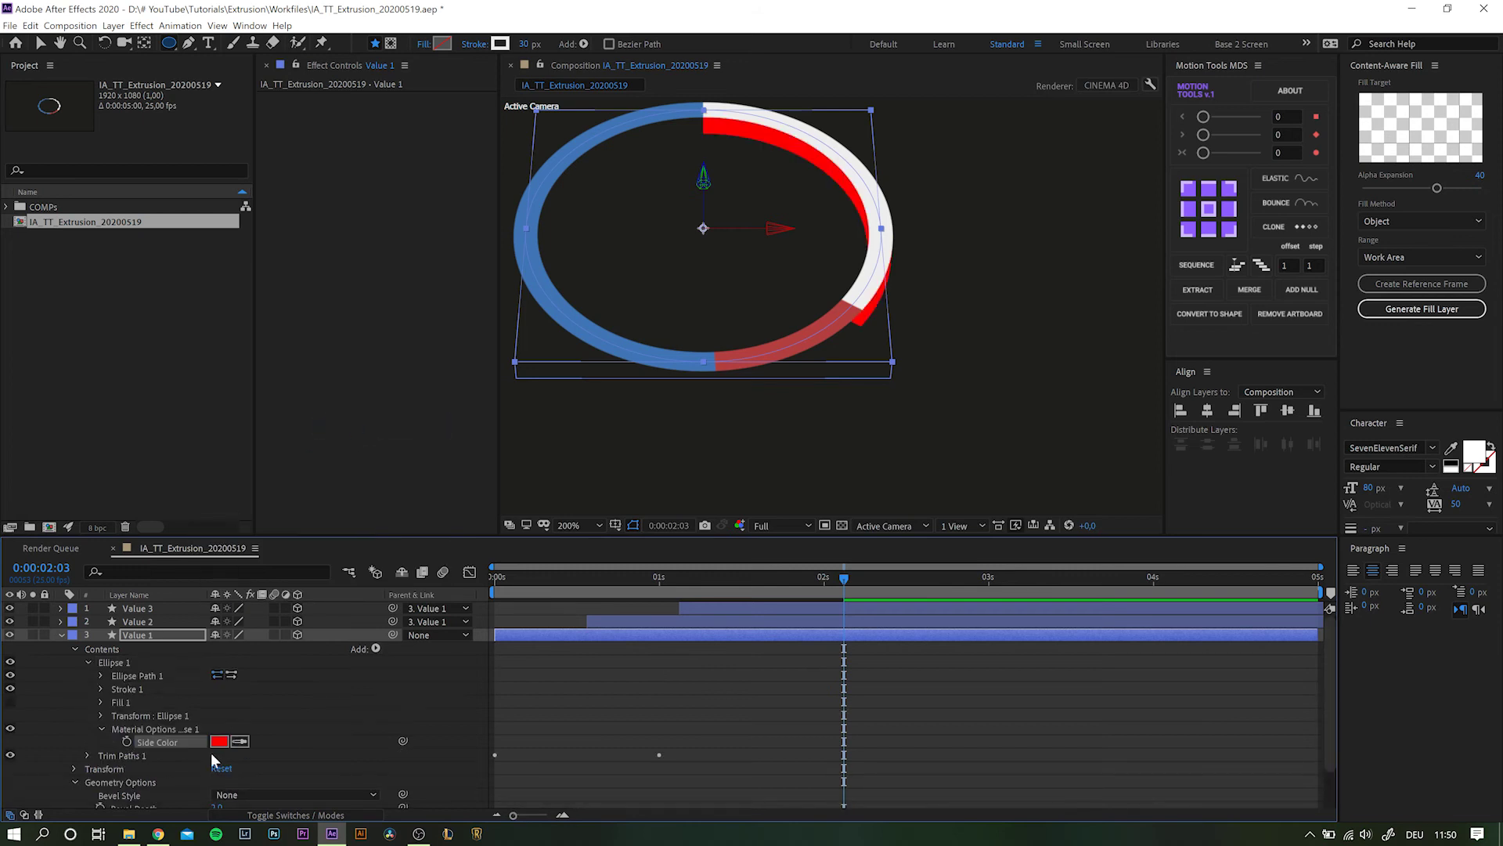
left_click(240, 741)
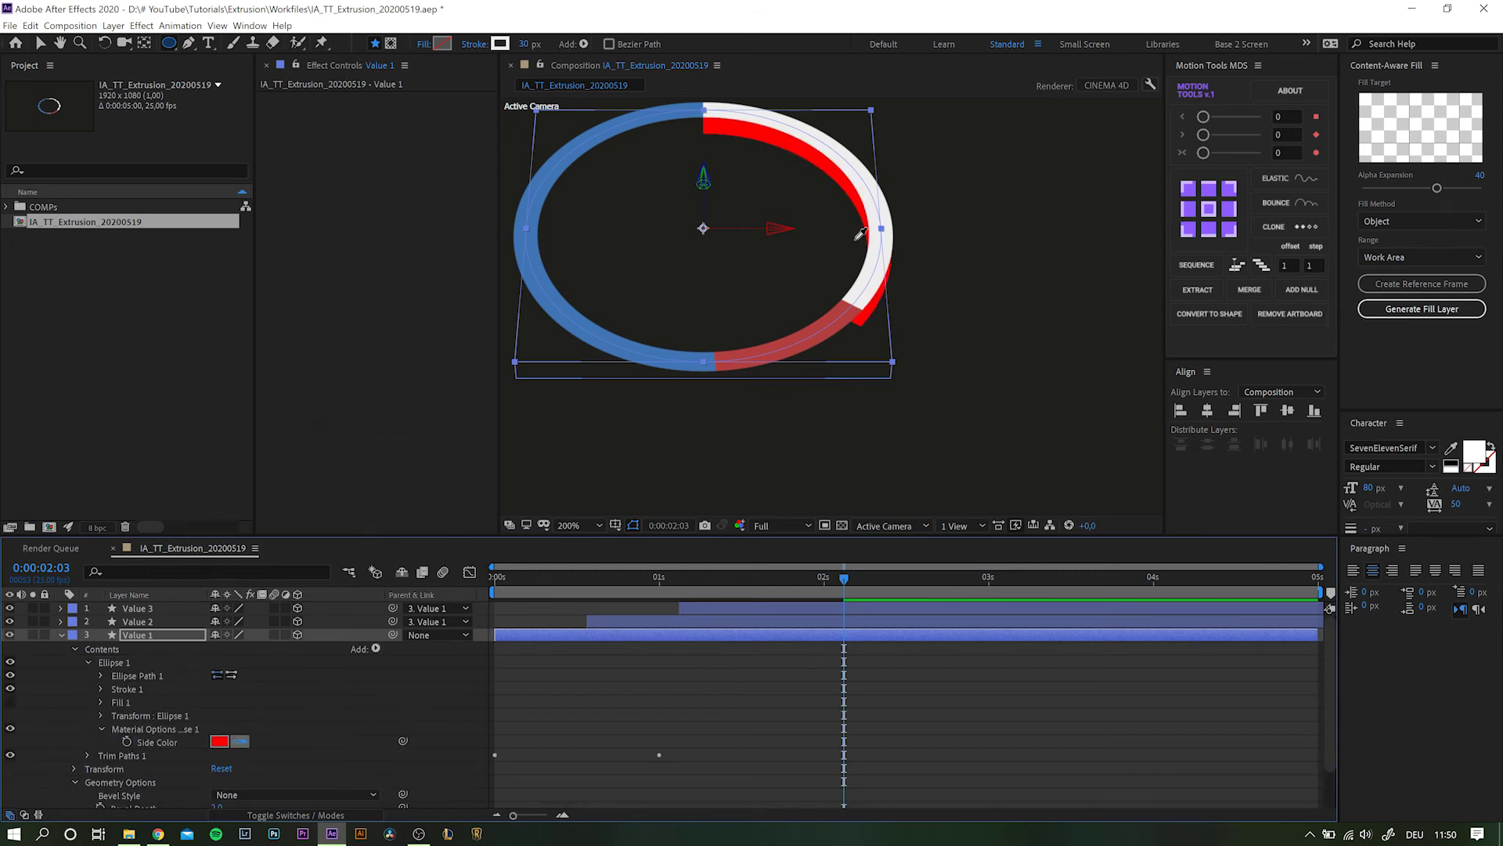
left_click(870, 265)
left_click(219, 741)
left_click_drag(11, 89, 11, 94)
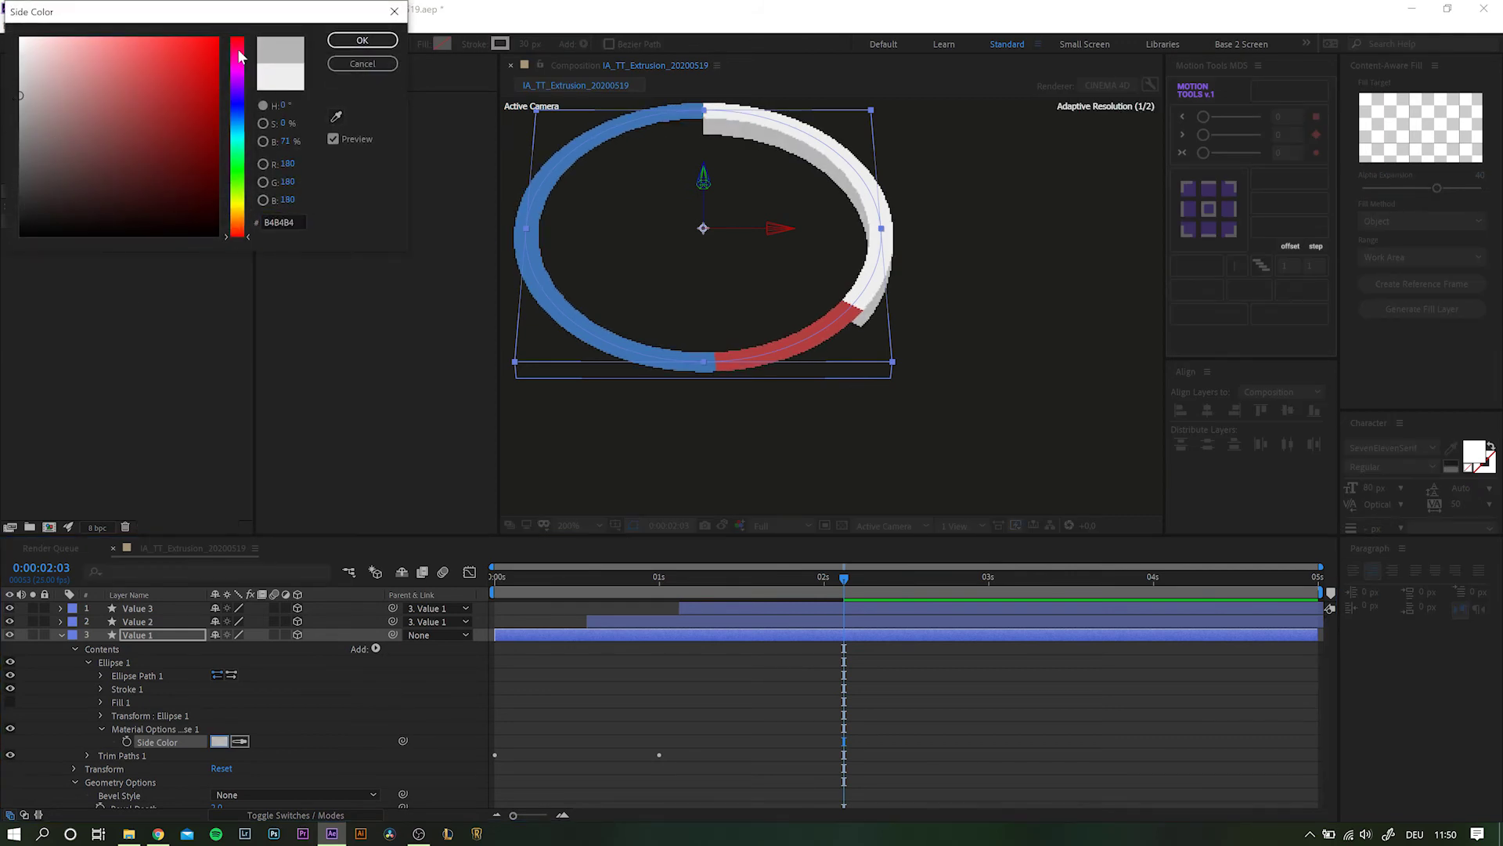
left_click(343, 39)
Step: Darken the red arc's side colour on Value 2
left_click(137, 621)
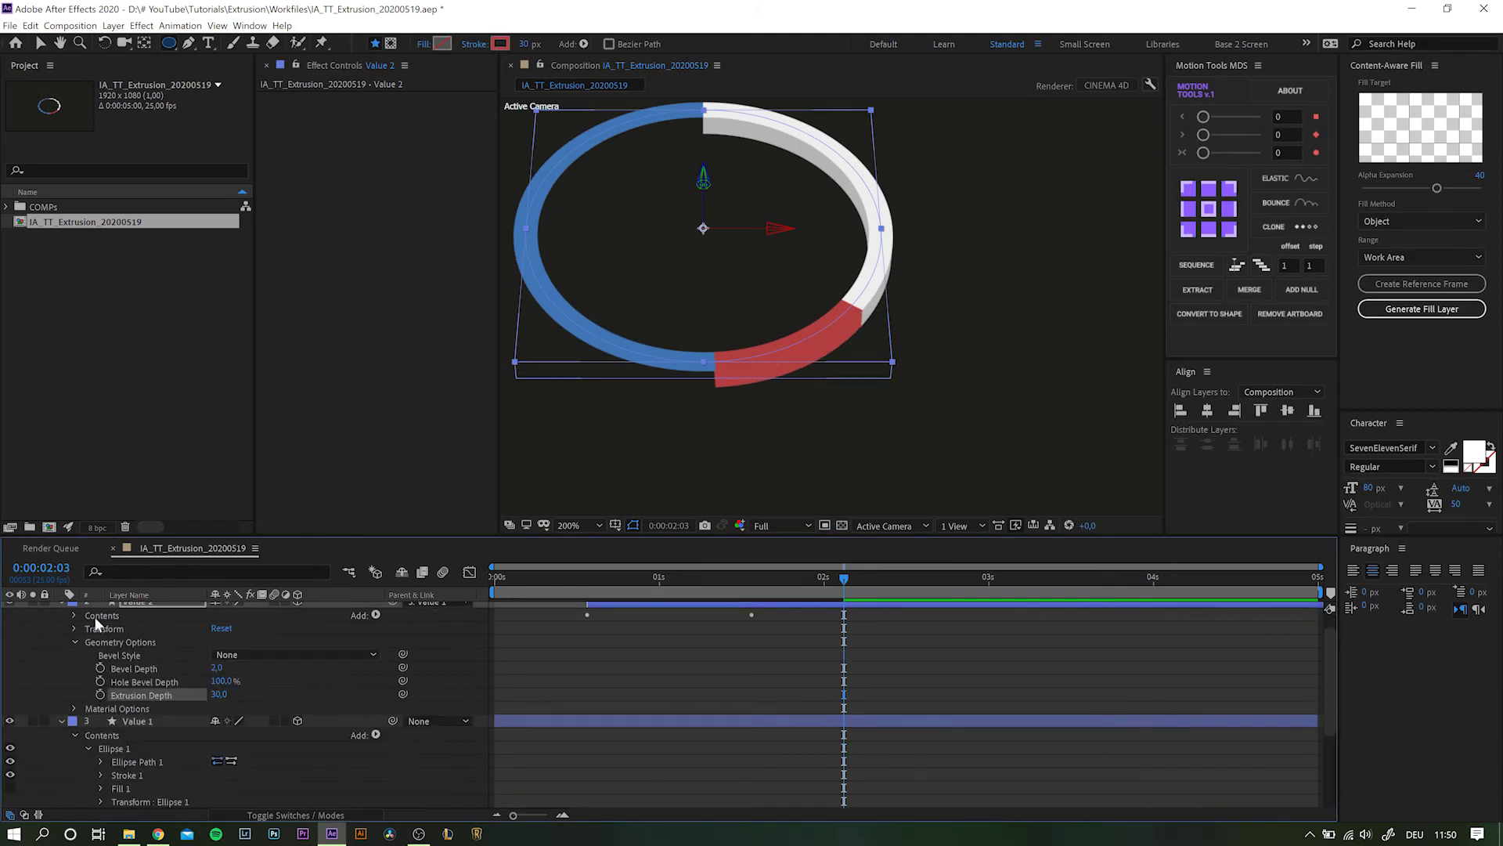
left_click(219, 707)
left_click(284, 141)
key("Return")
Step: Collapse the layers, fit the composition in the viewer and scrub through the animation
scroll(313, 704, "up", 2)
left_click(60, 621)
left_click_drag(844, 577, 514, 583)
left_click(559, 525)
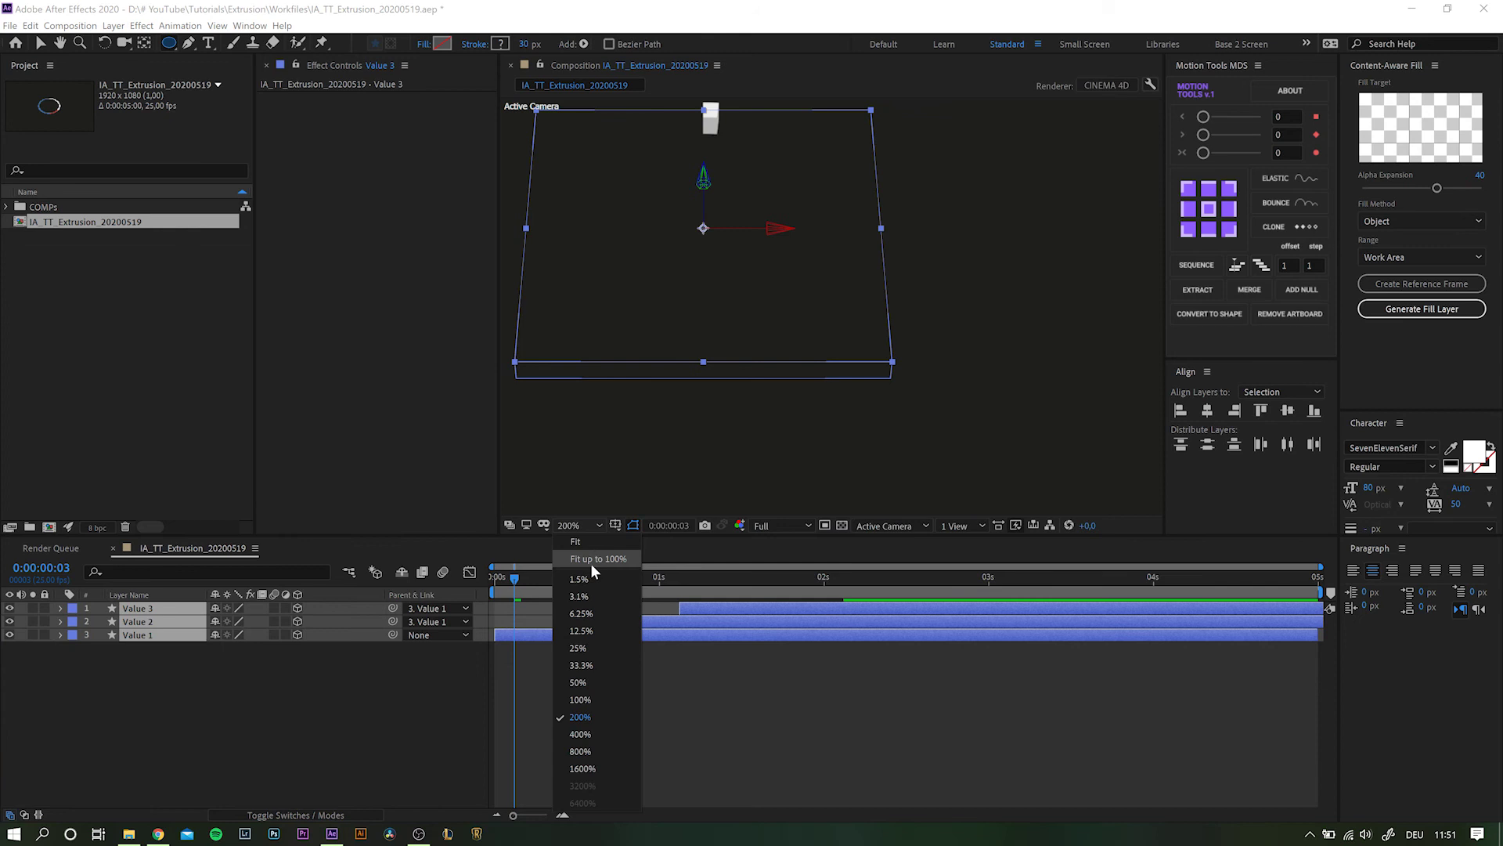
left_click(595, 545)
left_click_drag(528, 576, 863, 583)
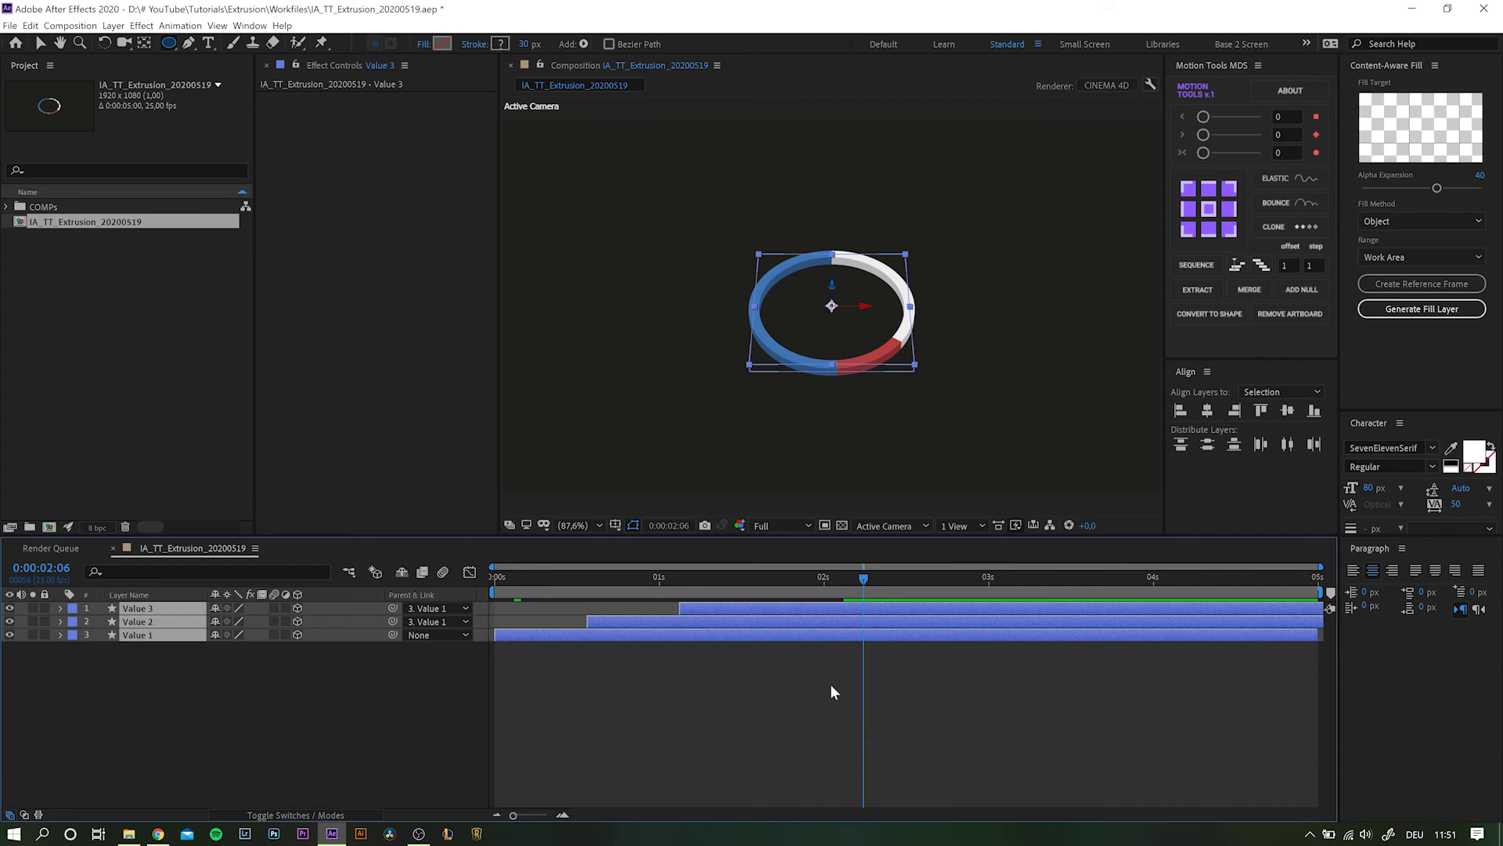
Step: Show Position for Value 2 and Value 3, revealing their Z offsets of 10.0 and 5.0
left_click(137, 621)
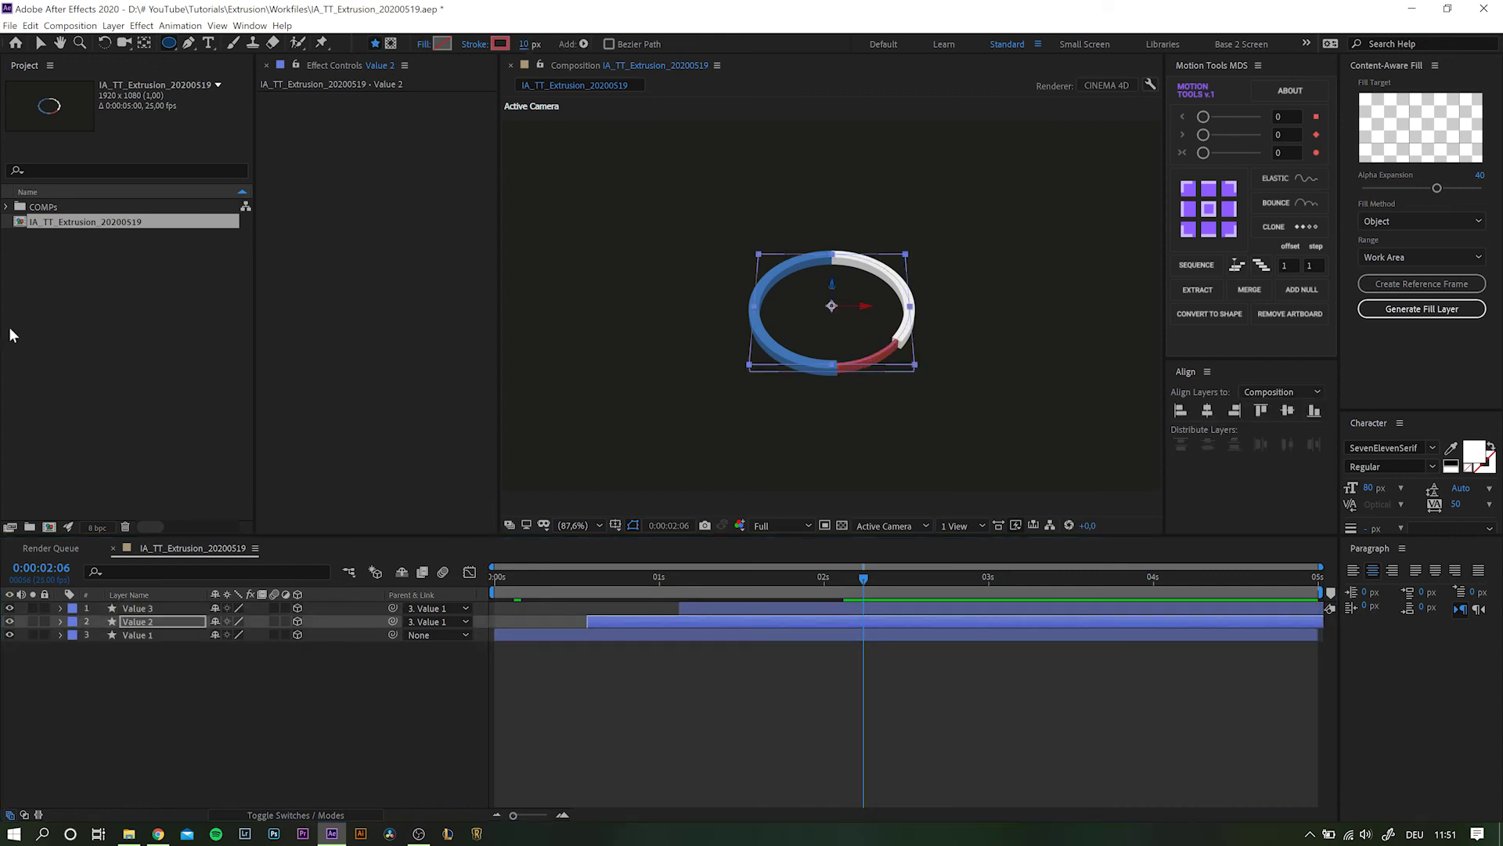
left_click(60, 621)
key("p")
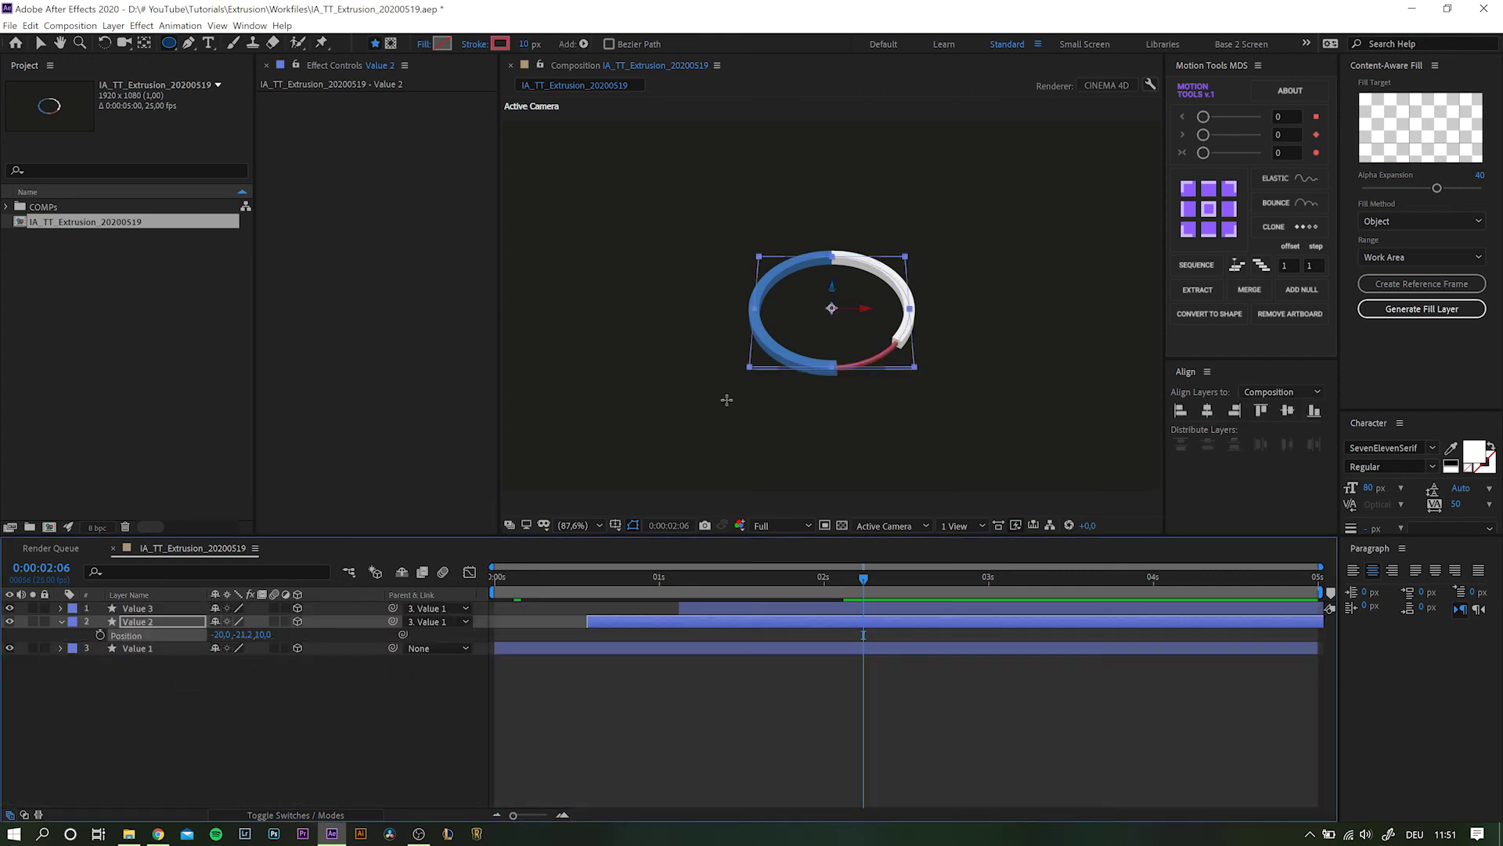
left_click(137, 607)
key("u")
key("u")
left_click(173, 747)
key("p")
scroll(803, 196, "up", 4)
scroll(663, 492, "down", 3)
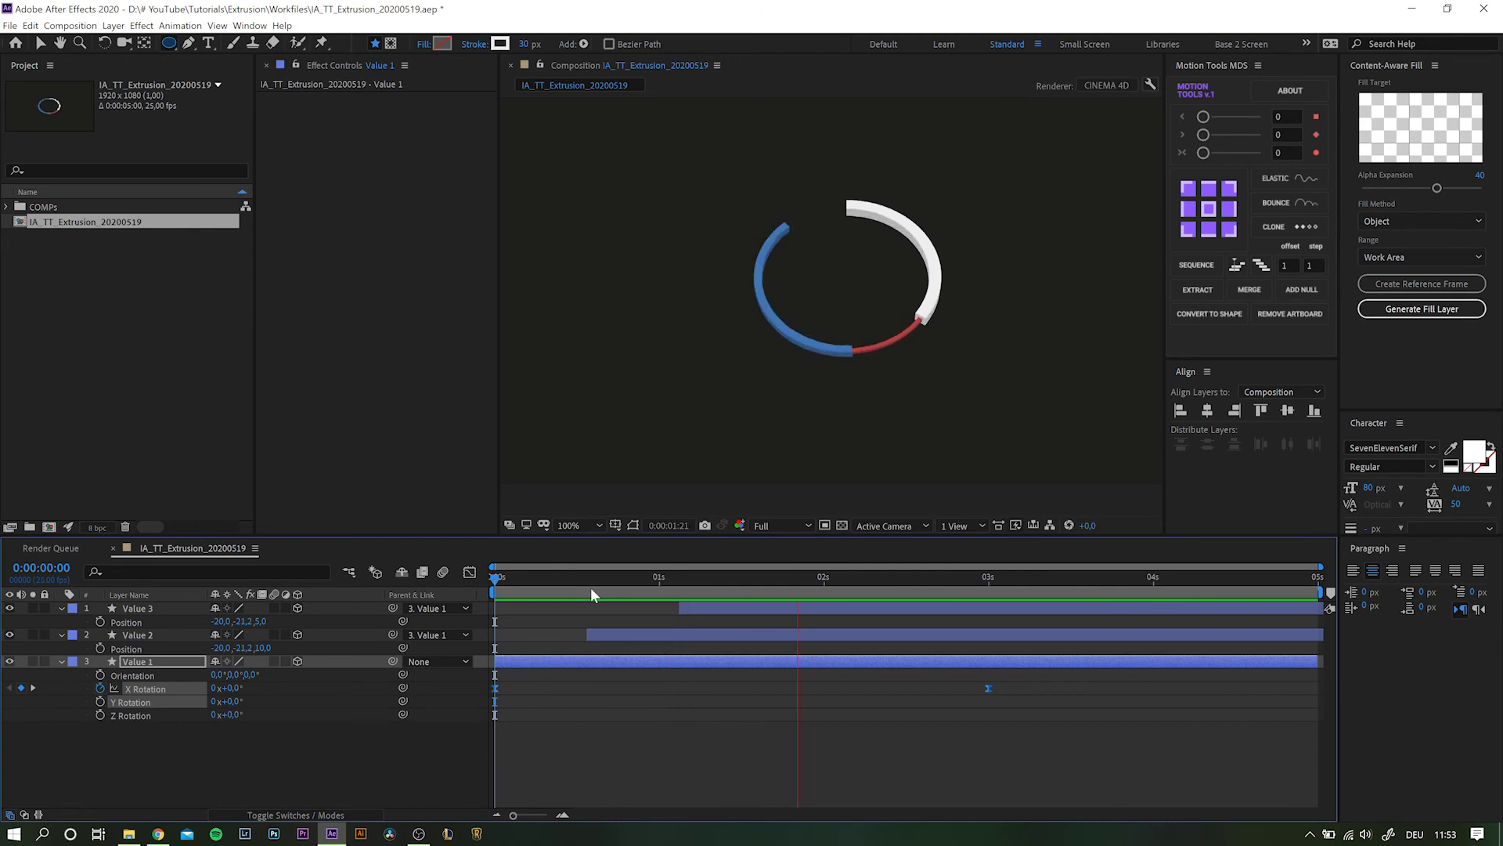
key("space")
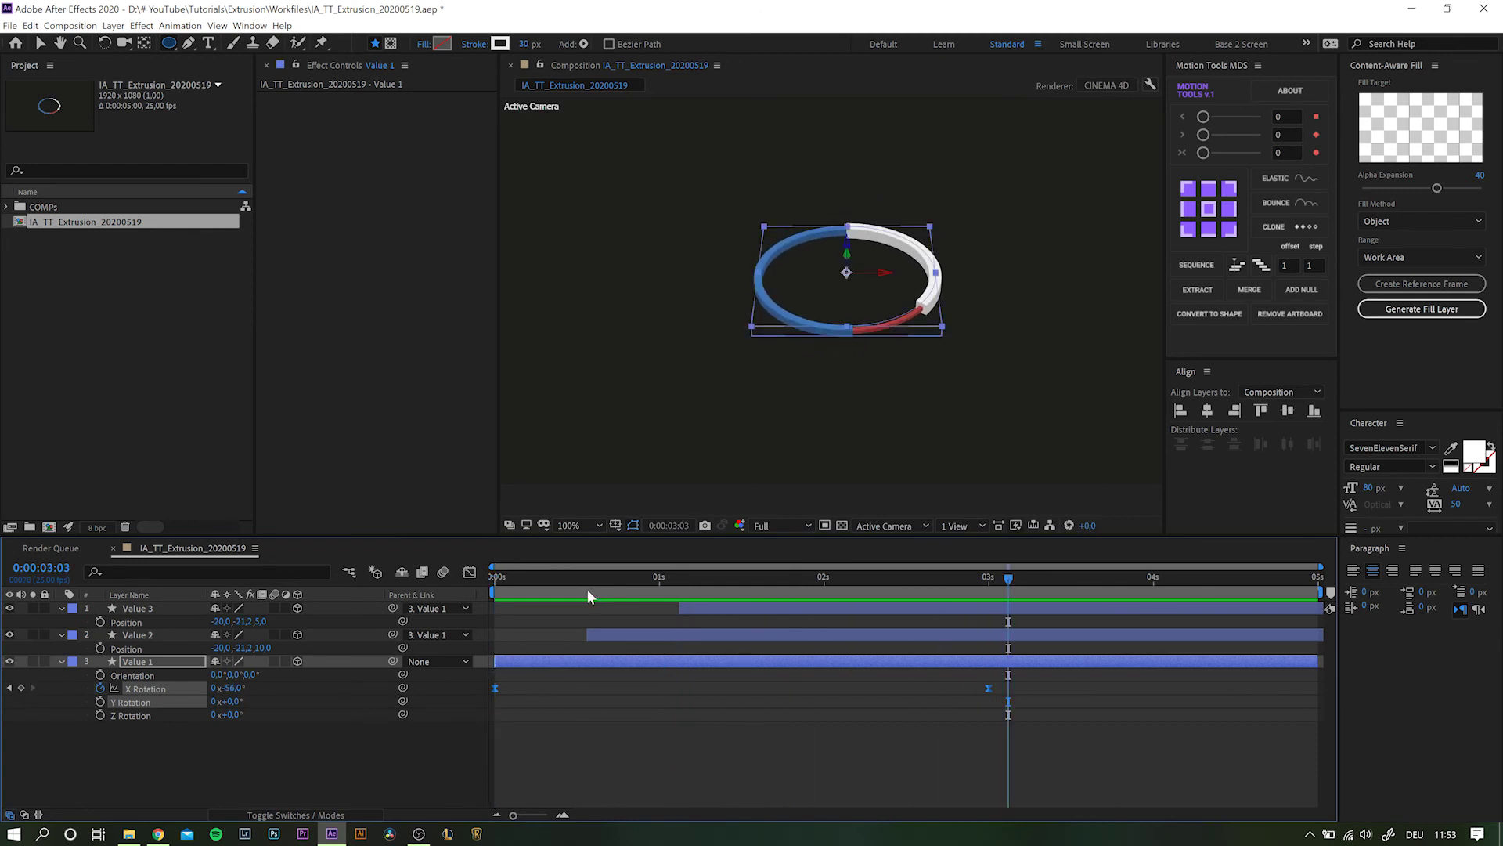